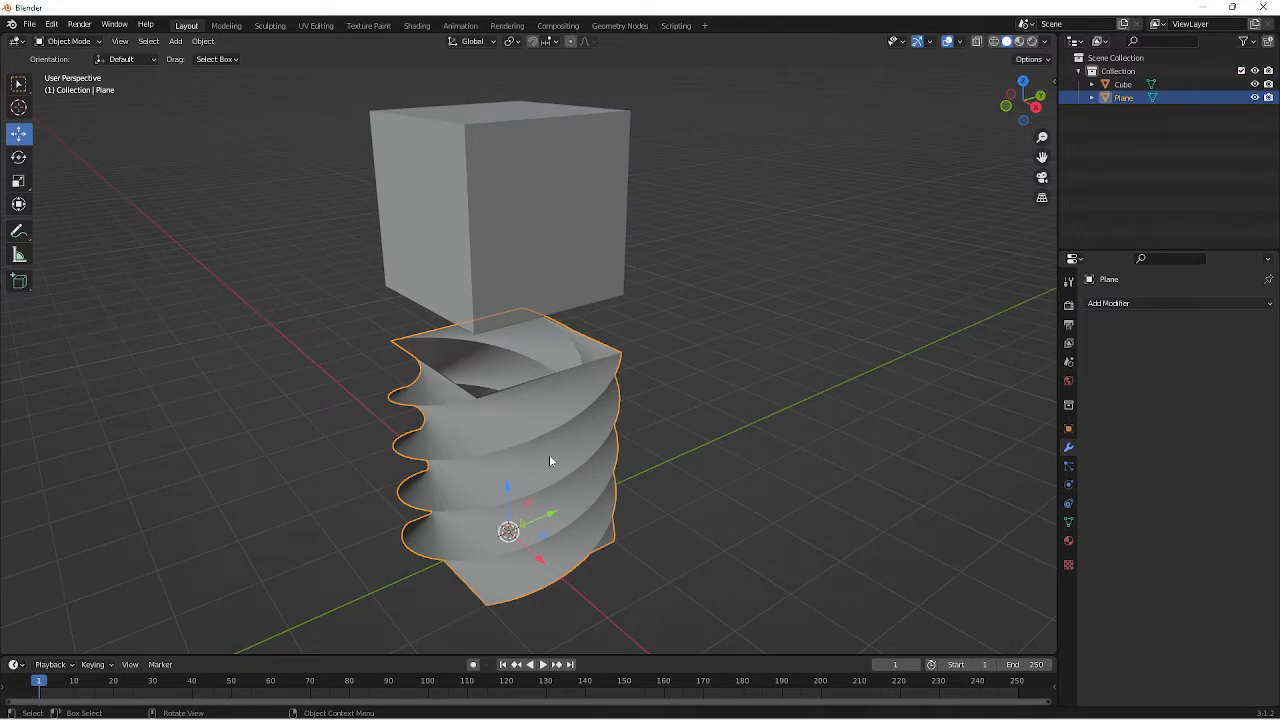
Step: Select the corner vertices around the twisted column's open top in Edit Mode, then return to Object Mode
middle_drag(549, 461, 551, 418)
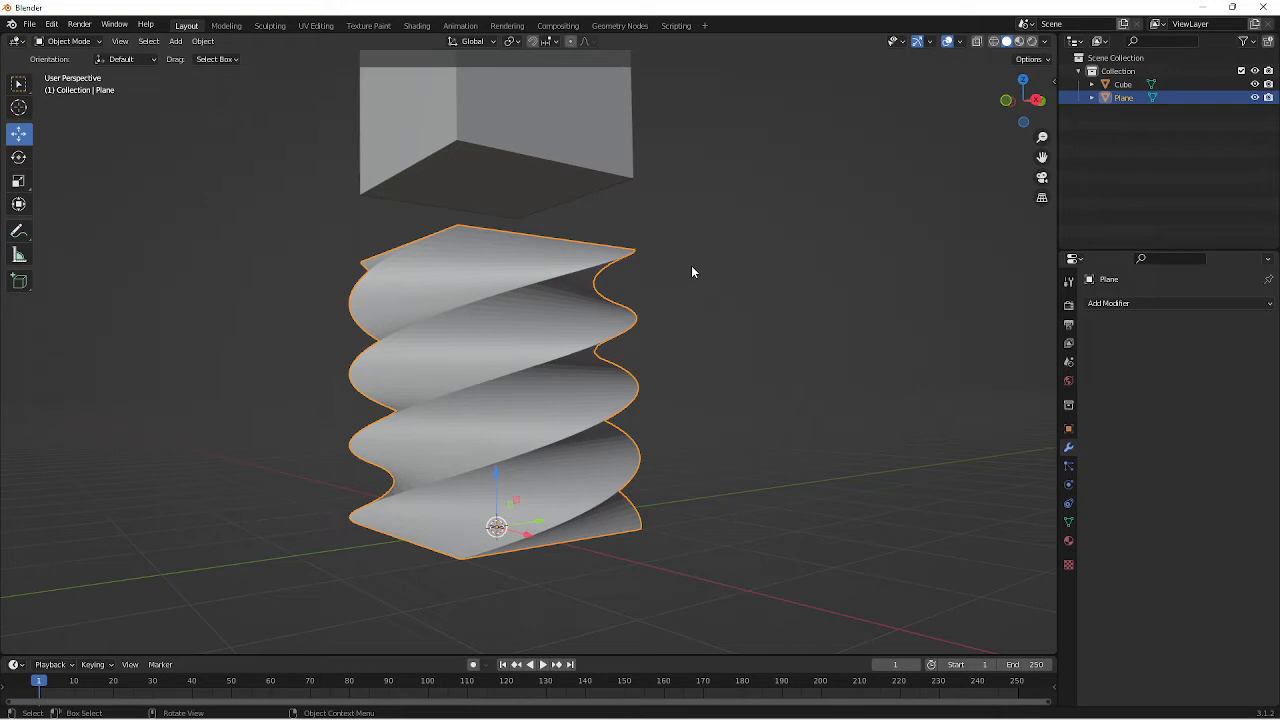
middle_drag(629, 351, 551, 452)
middle_drag(543, 372, 309, 365)
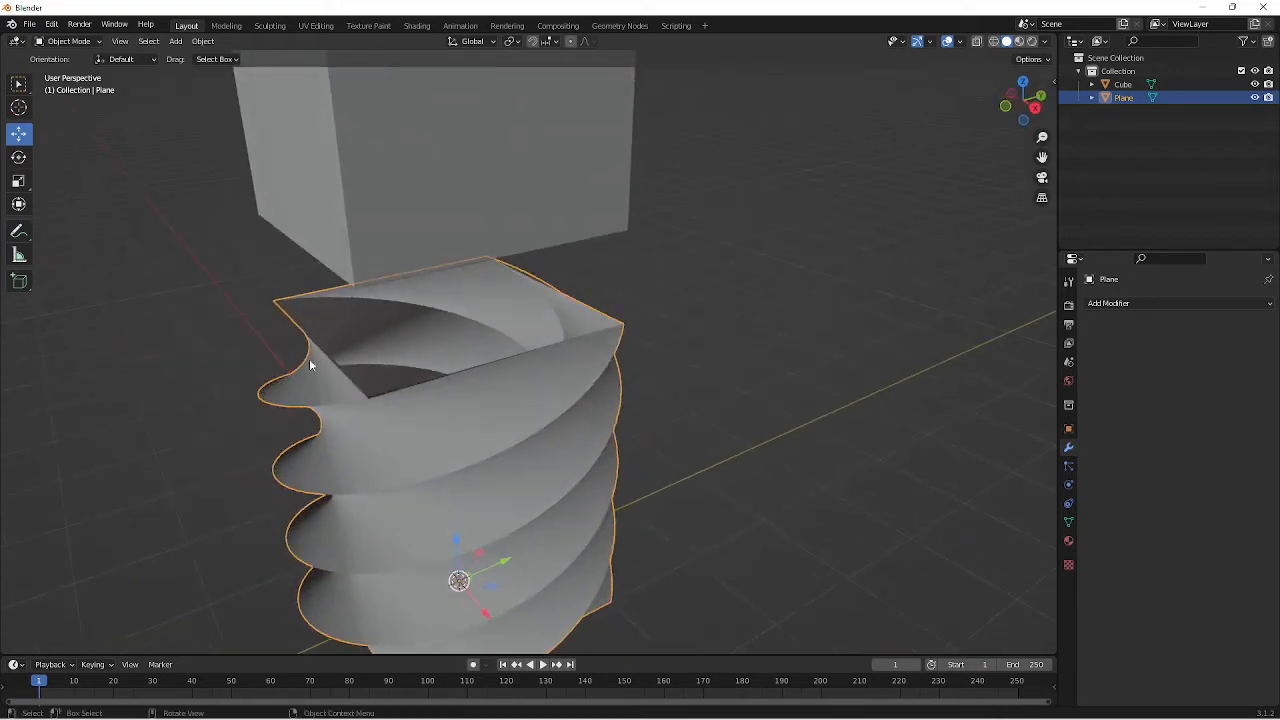
key(Tab)
click(274, 299)
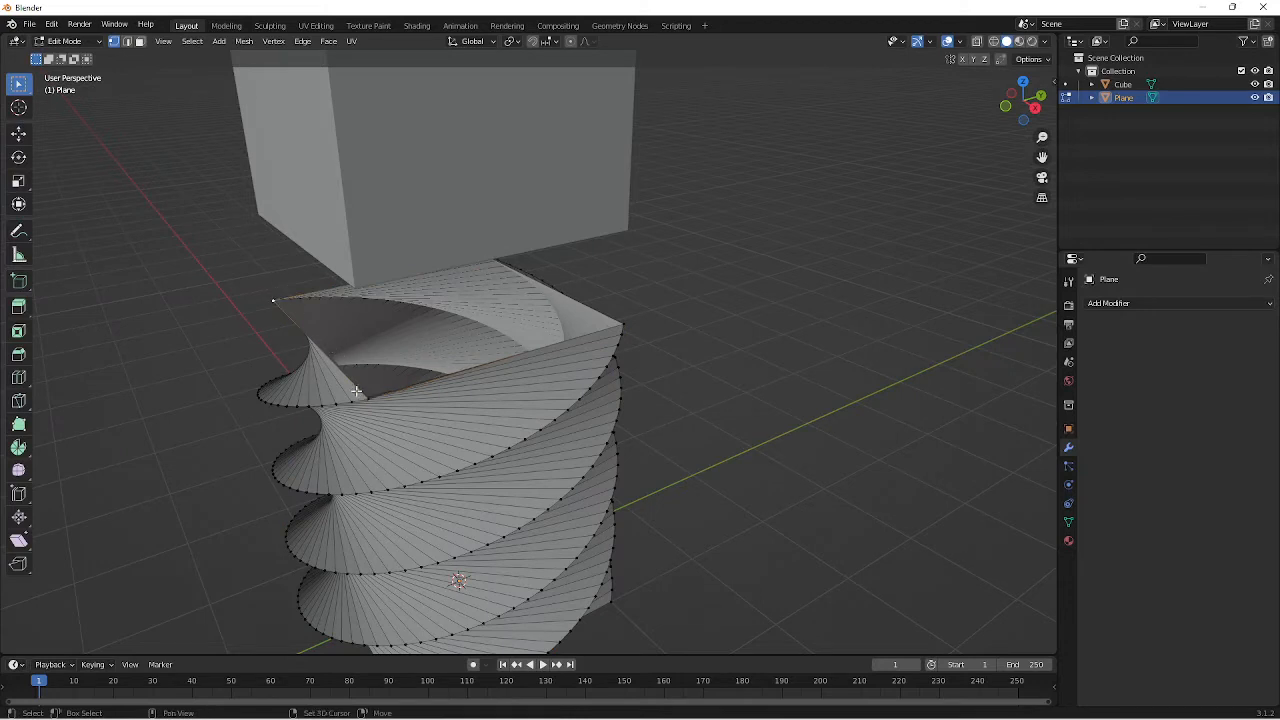
shift+click(623, 323)
middle_drag(532, 288, 517, 260)
shift+click(489, 254)
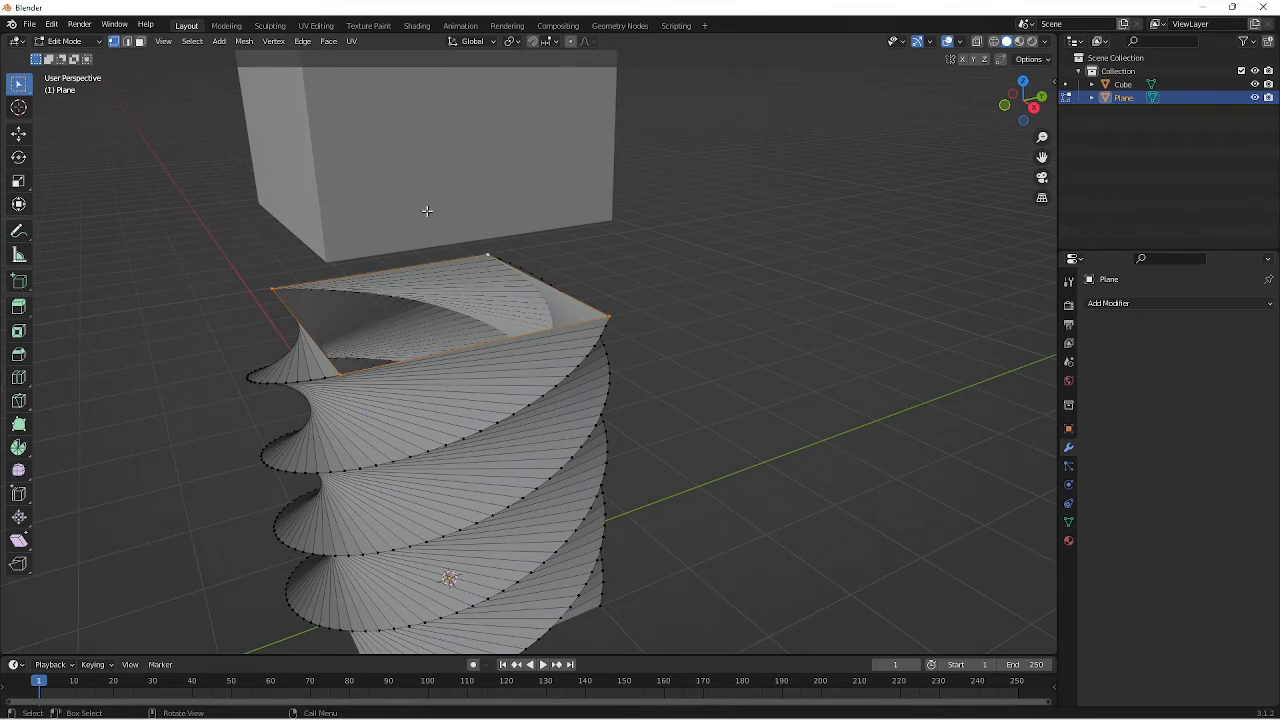
middle_drag(583, 313, 510, 258)
key(Tab)
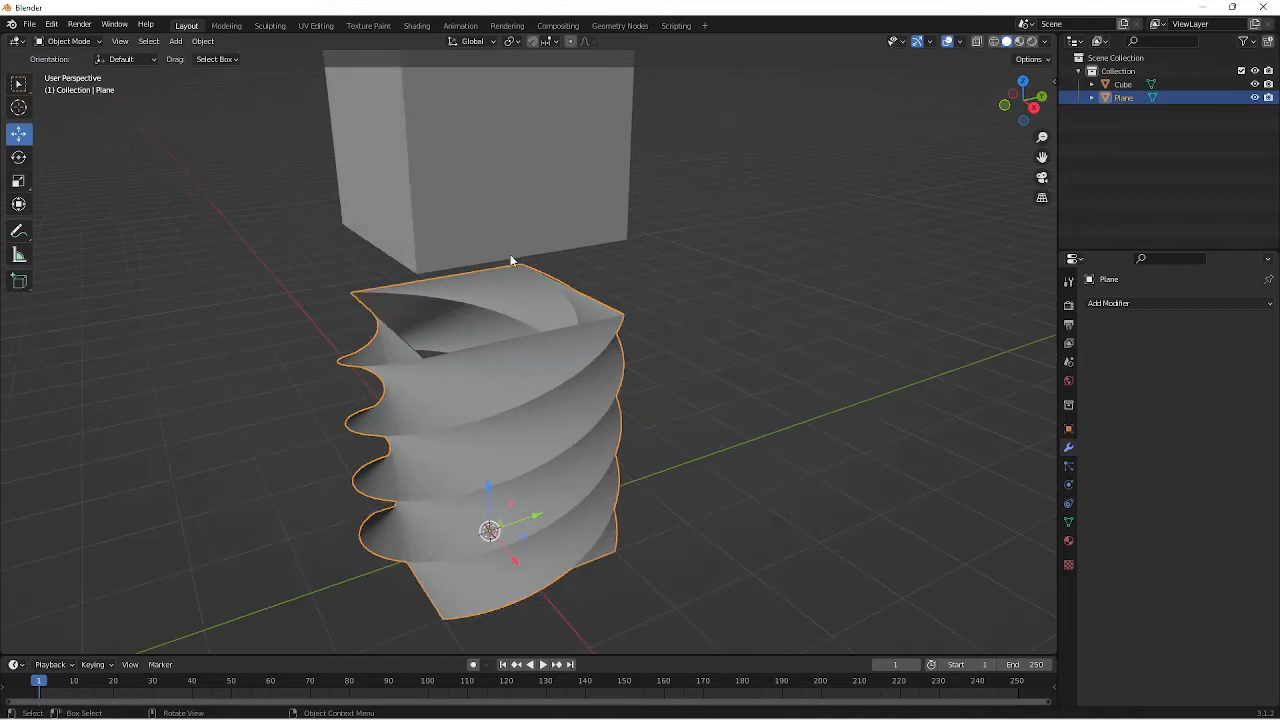
Step: Join the cube and the twisted column into a single object and reselect it
drag(263, 117, 560, 417)
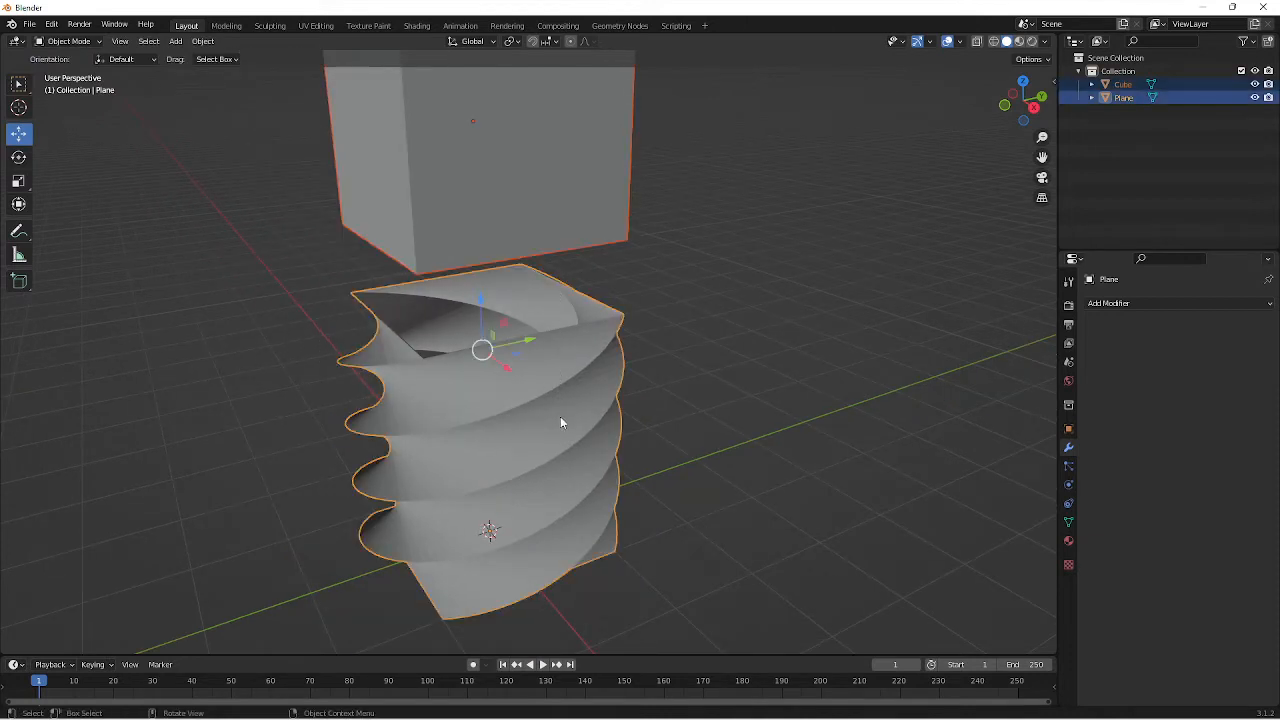
right_click(561, 422)
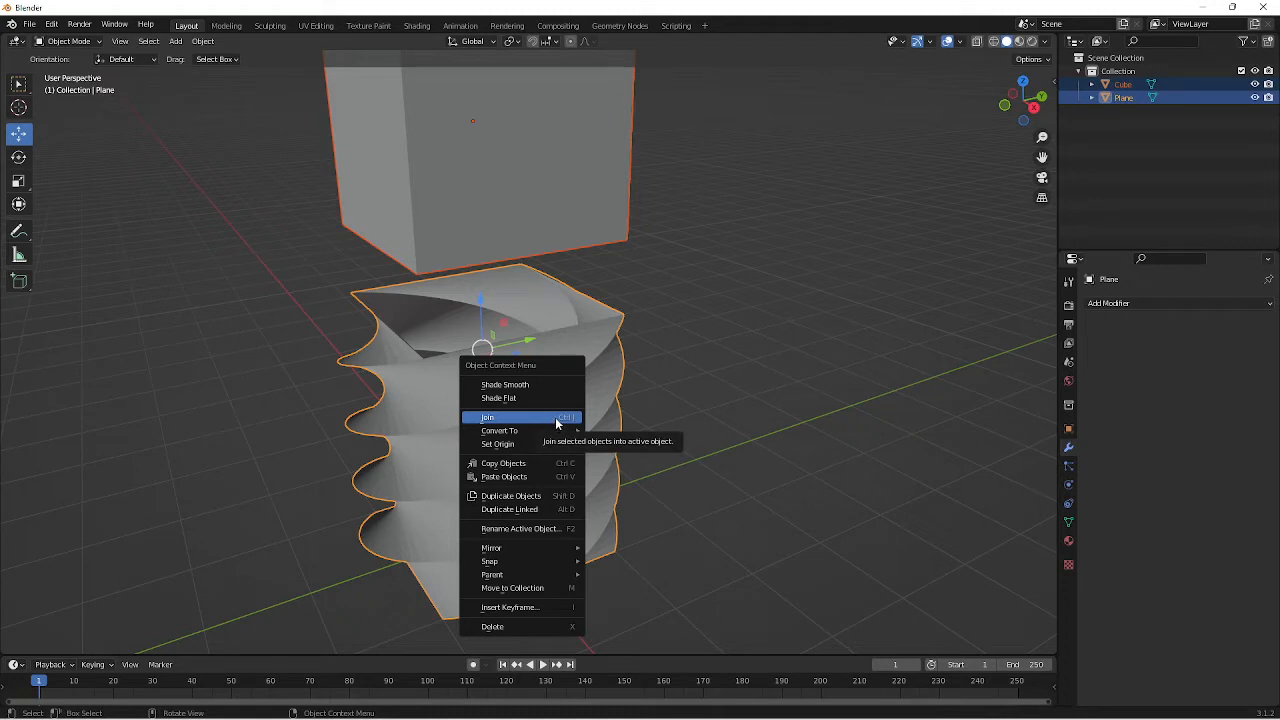
click(556, 424)
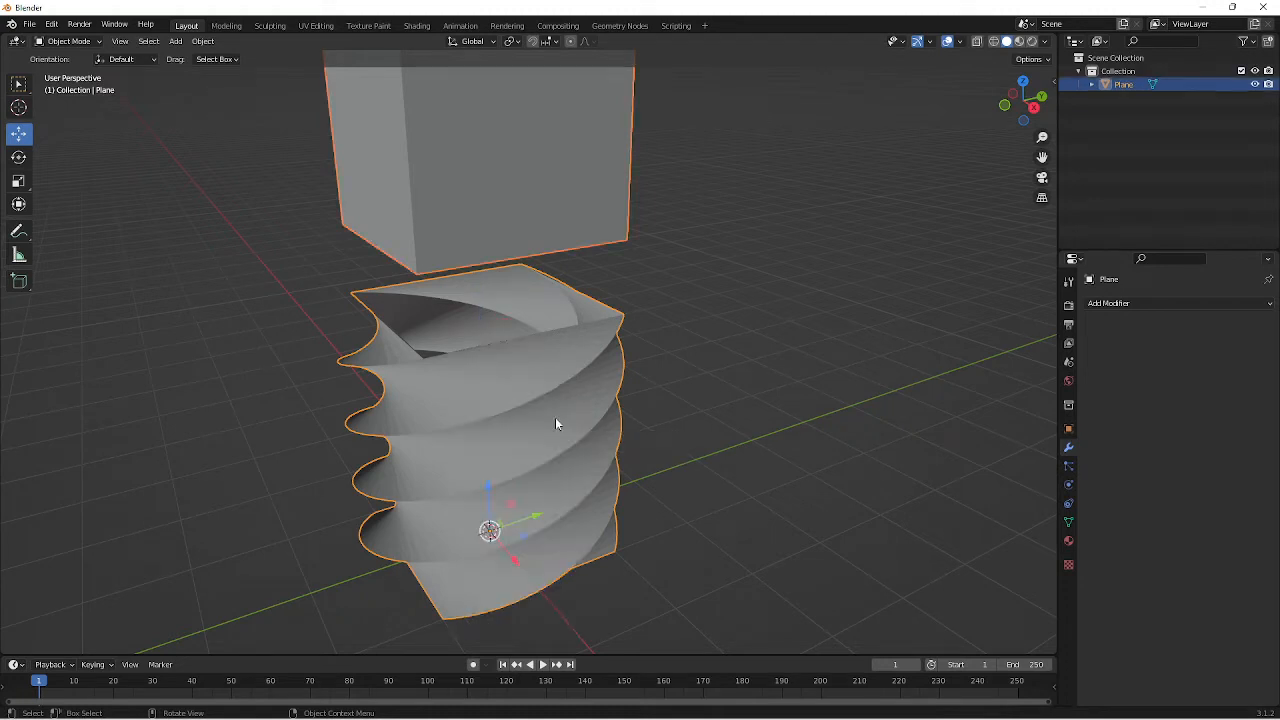
click(708, 360)
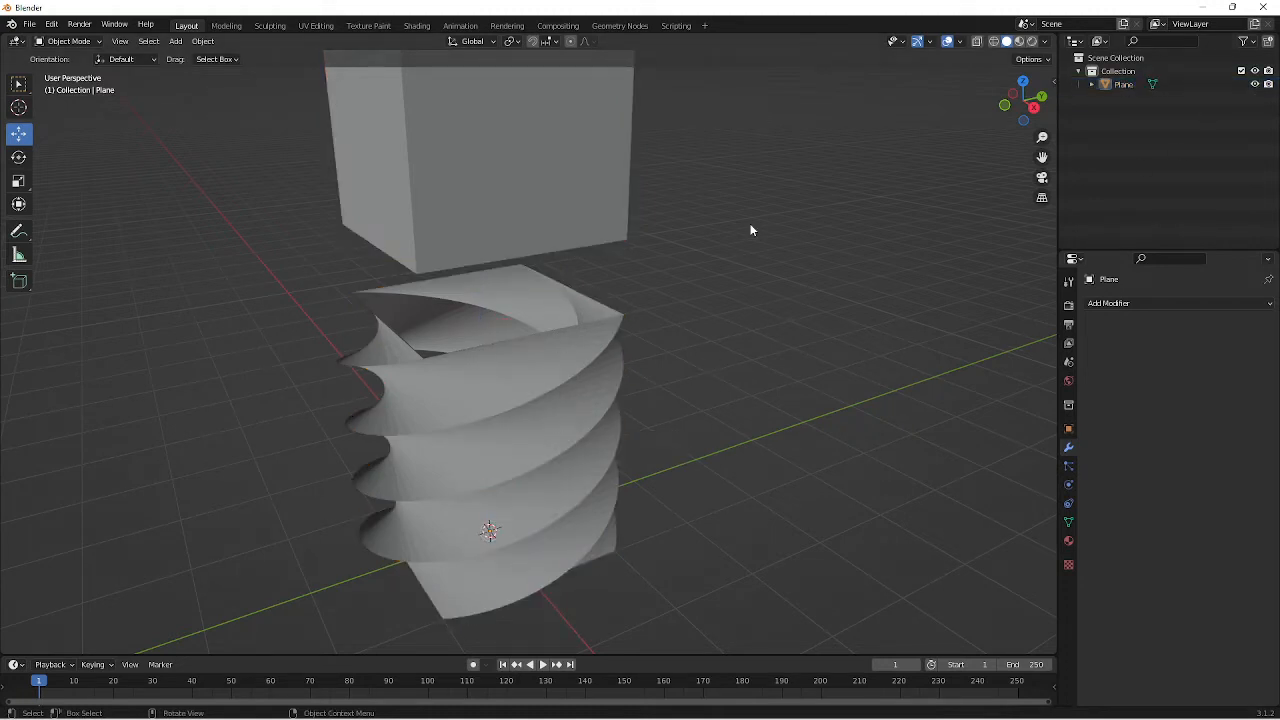
click(572, 311)
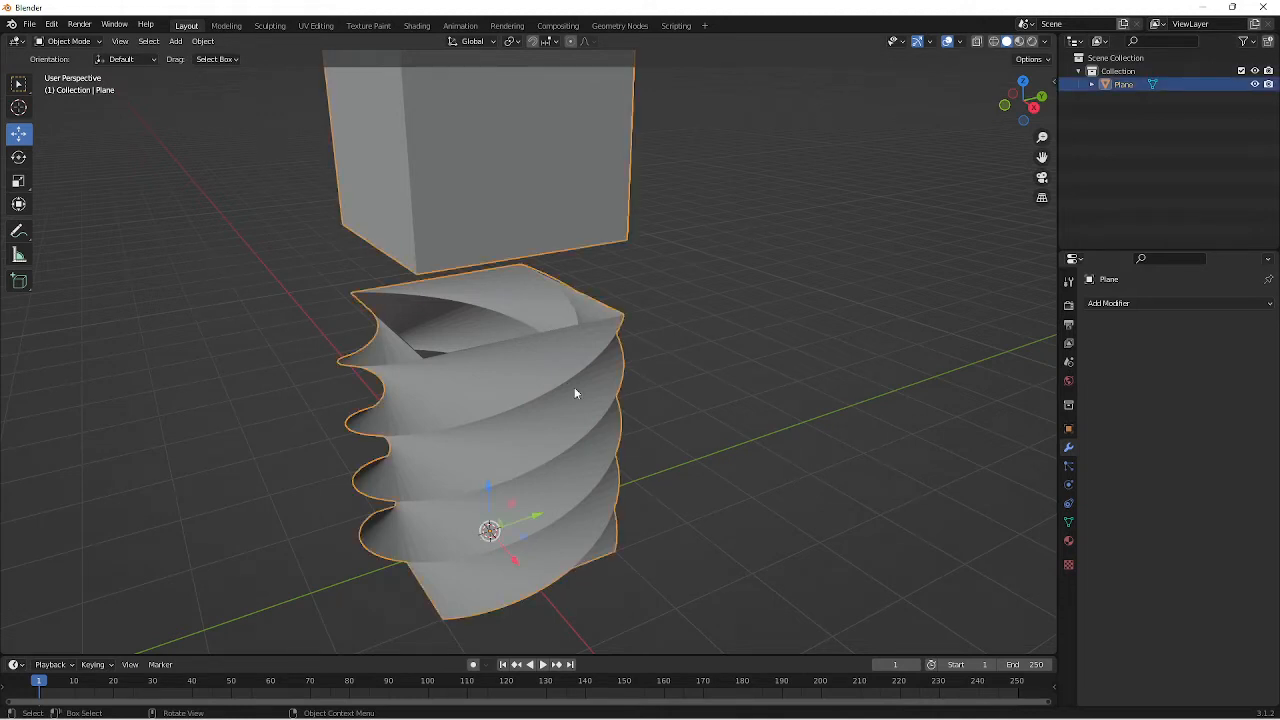
Step: Delete the cube's bottom face in Edit Mode while keeping its surrounding edges
key(Tab)
middle_drag(574, 390, 619, 283)
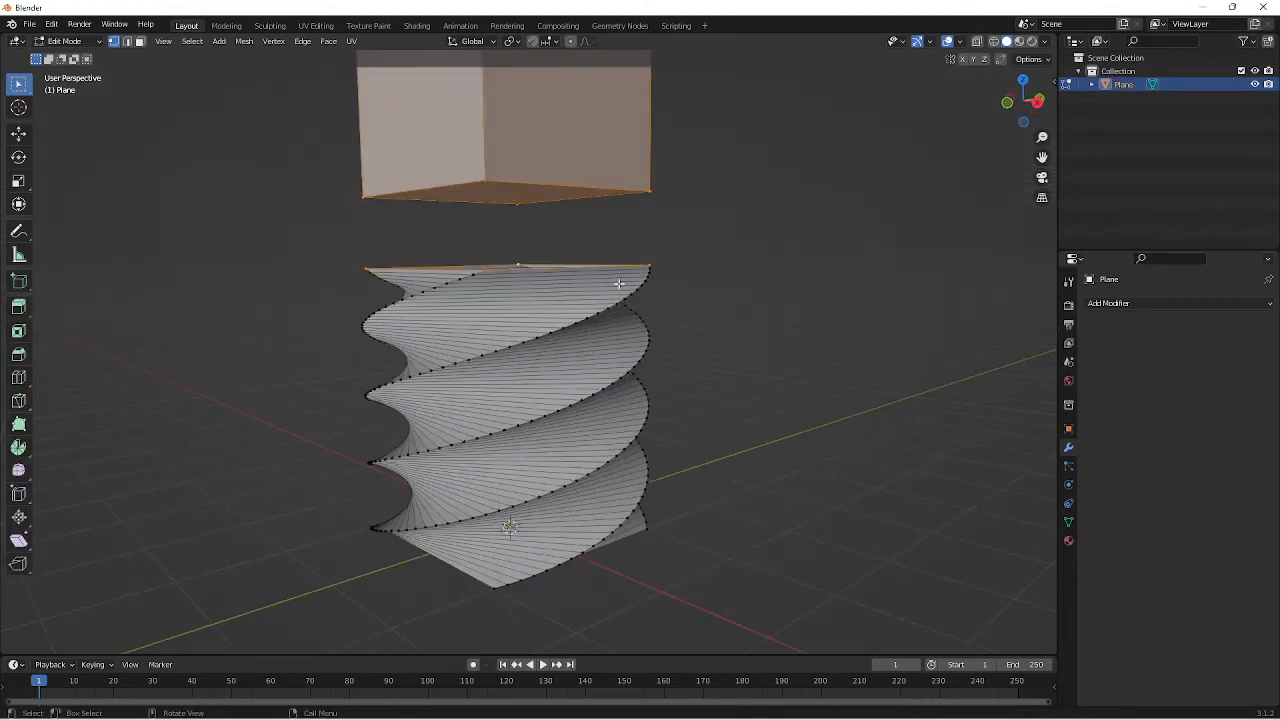
click(827, 277)
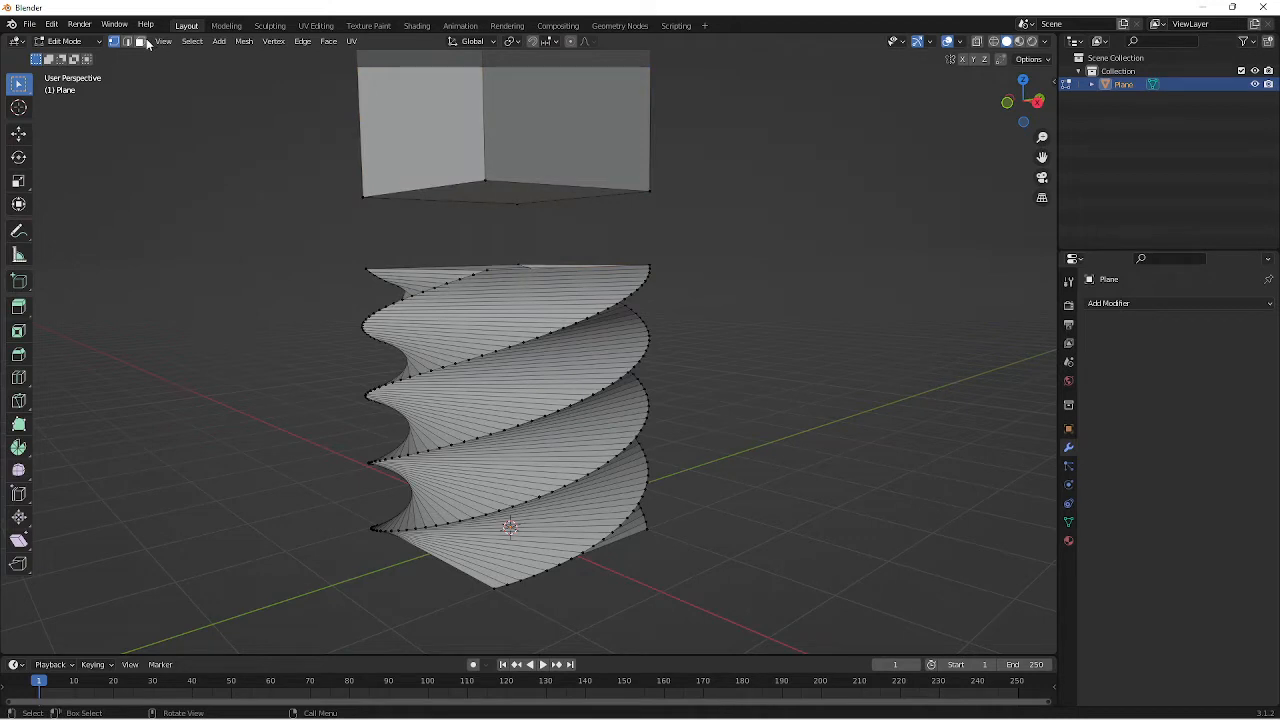
click(141, 41)
click(451, 196)
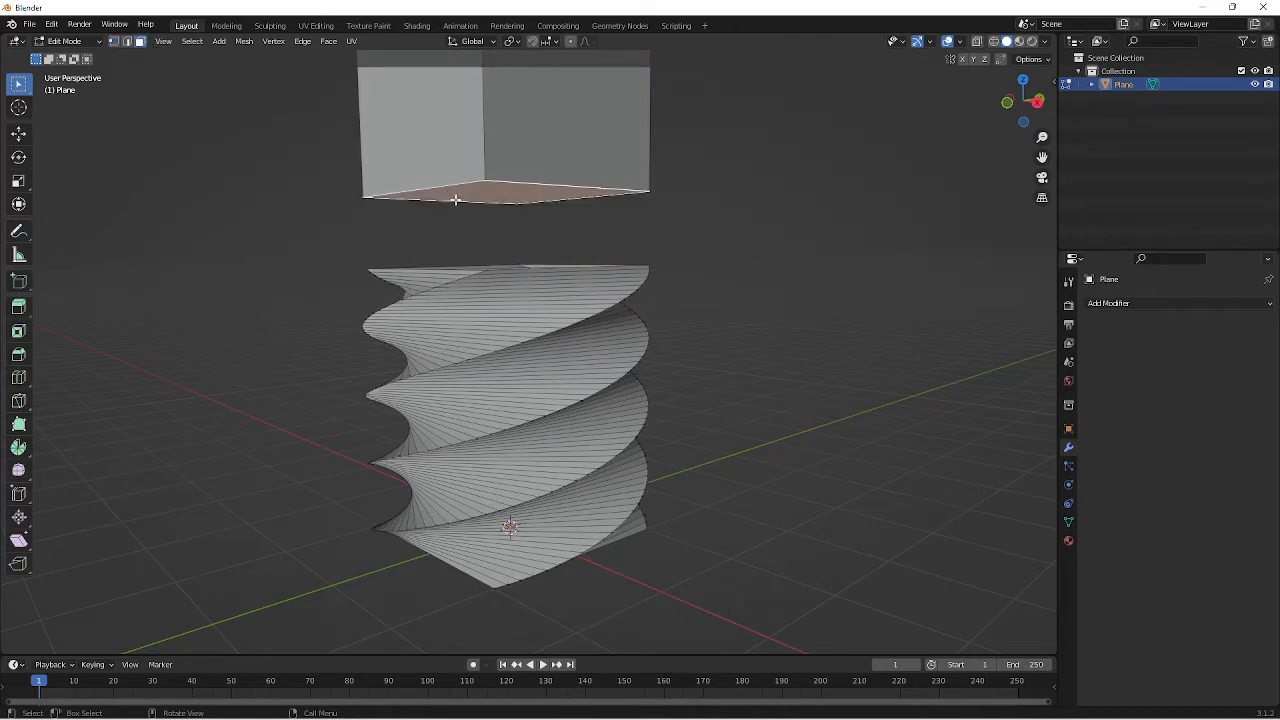
right_click(456, 205)
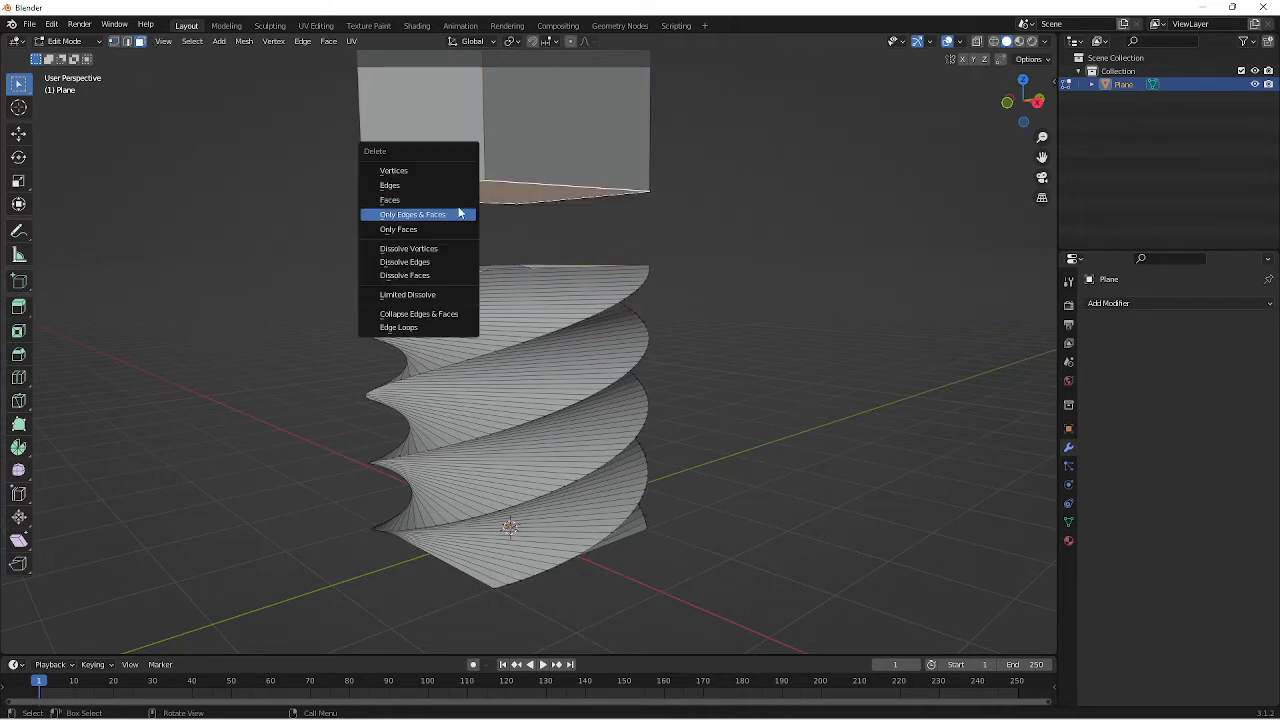
click(463, 209)
Step: Select the four border edges around the twisted column's open top using edge selection
mouse_move(670, 320)
middle_down()
mouse_move(674, 370)
mouse_move(663, 306)
mouse_move(665, 332)
middle_up()
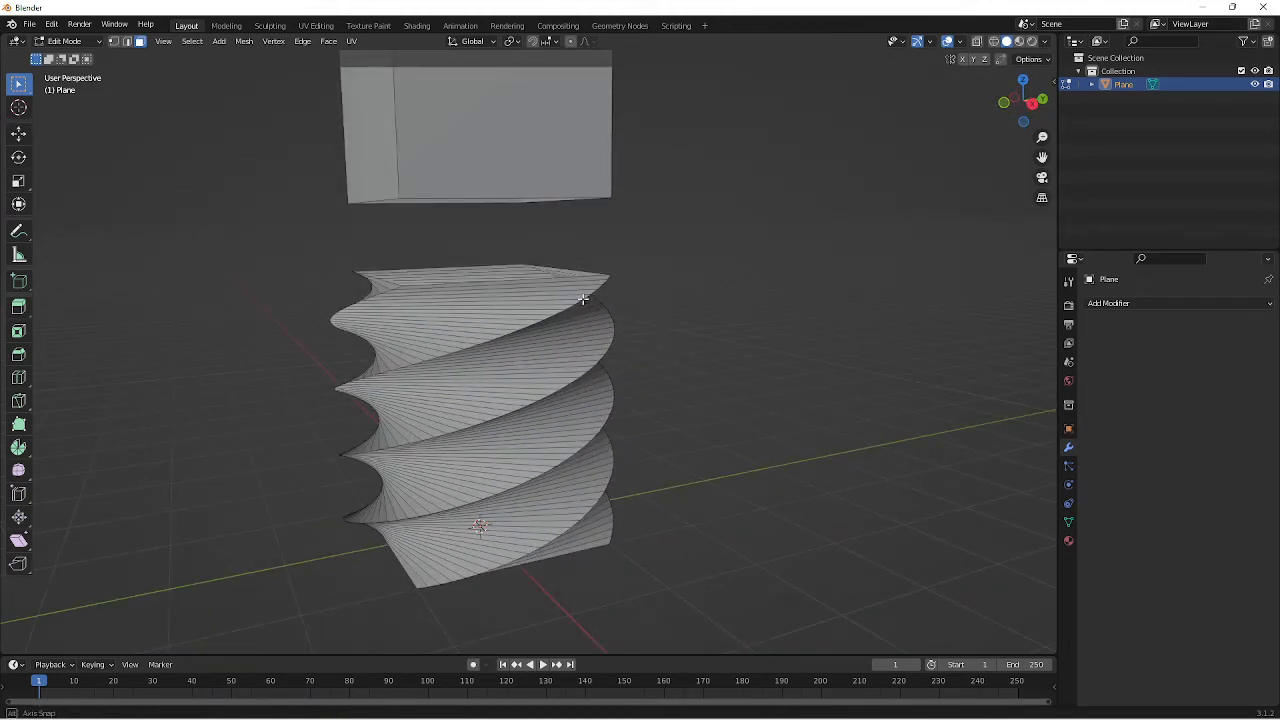
scroll(578, 300, up, 3)
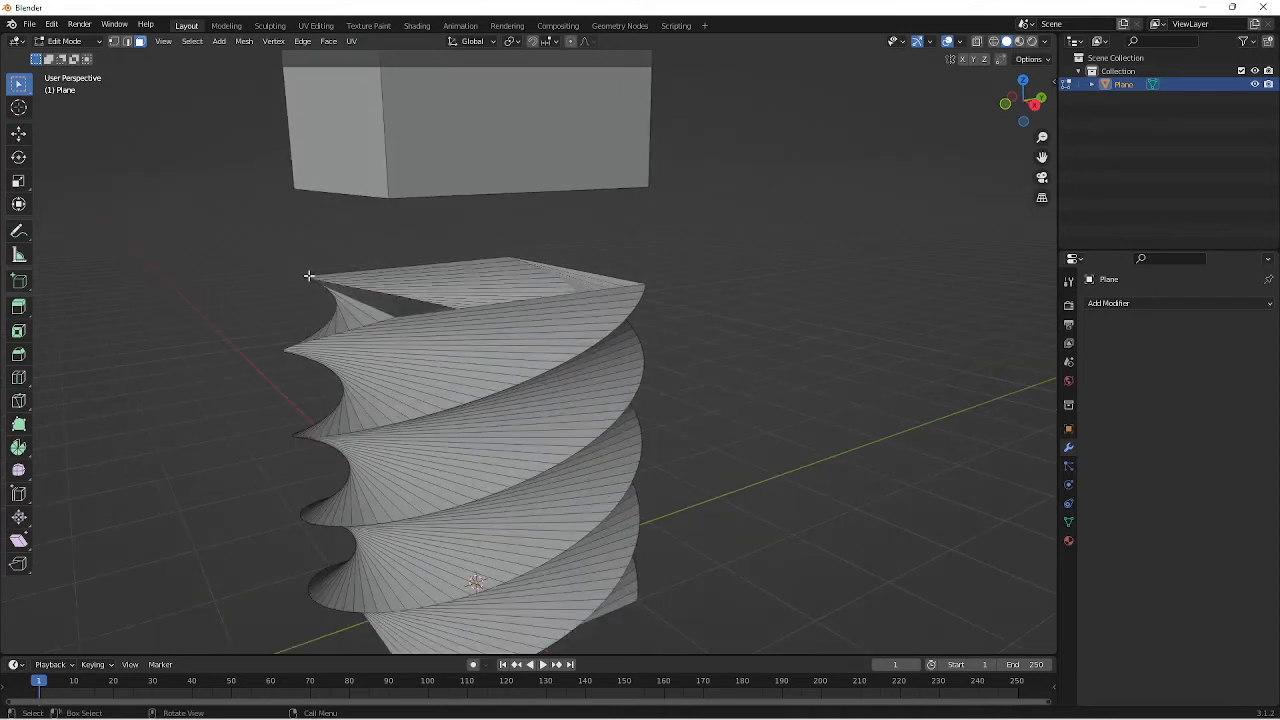
alt+click(370, 304)
click(113, 41)
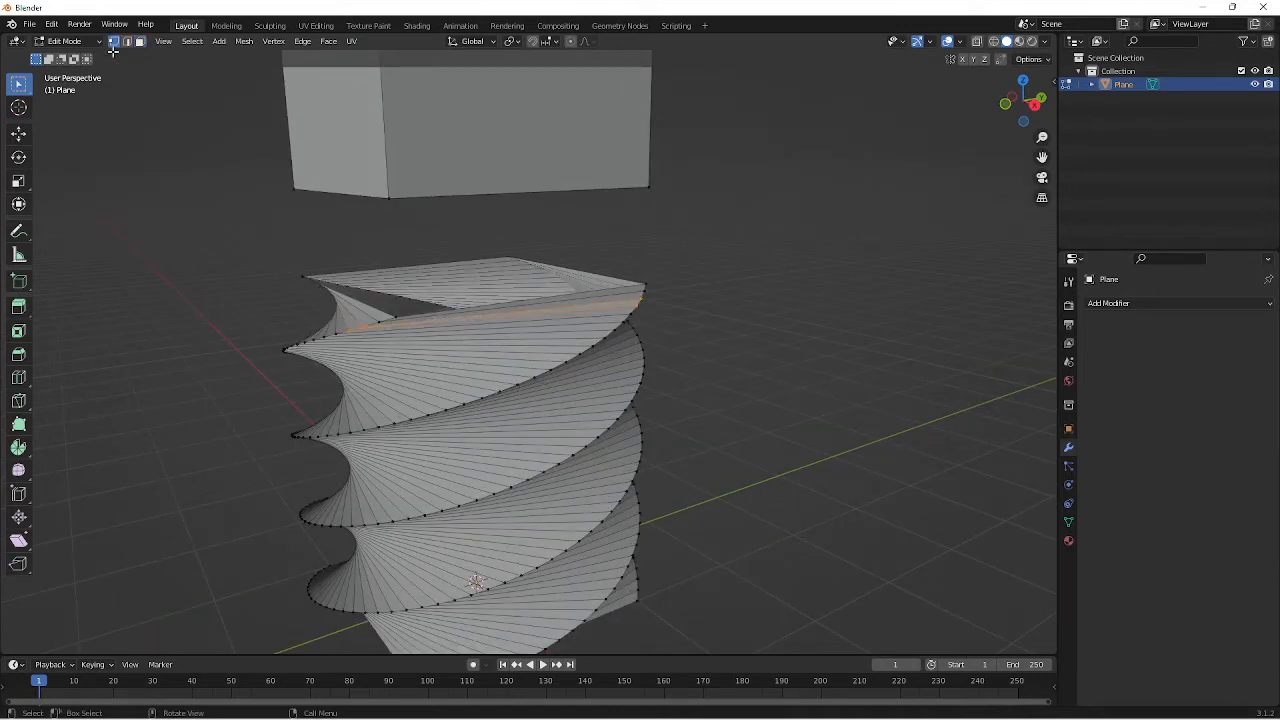
click(127, 41)
middle_drag(237, 268, 238, 285)
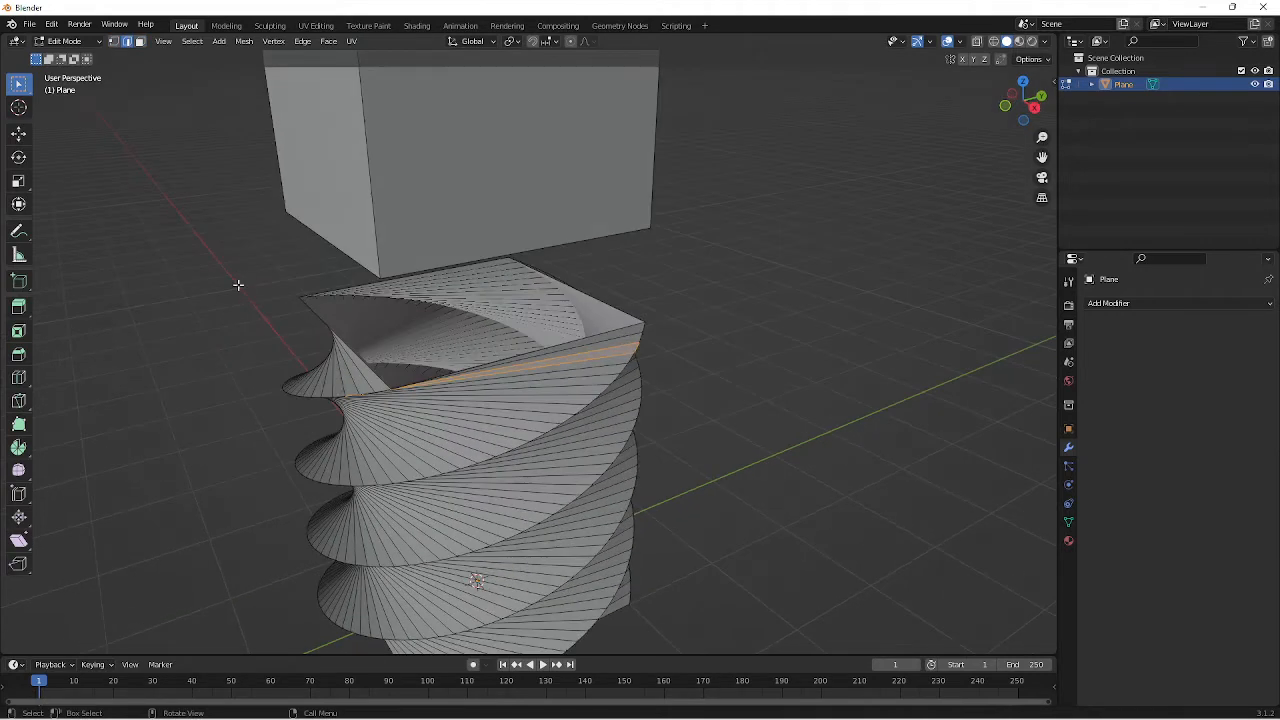
click(368, 362)
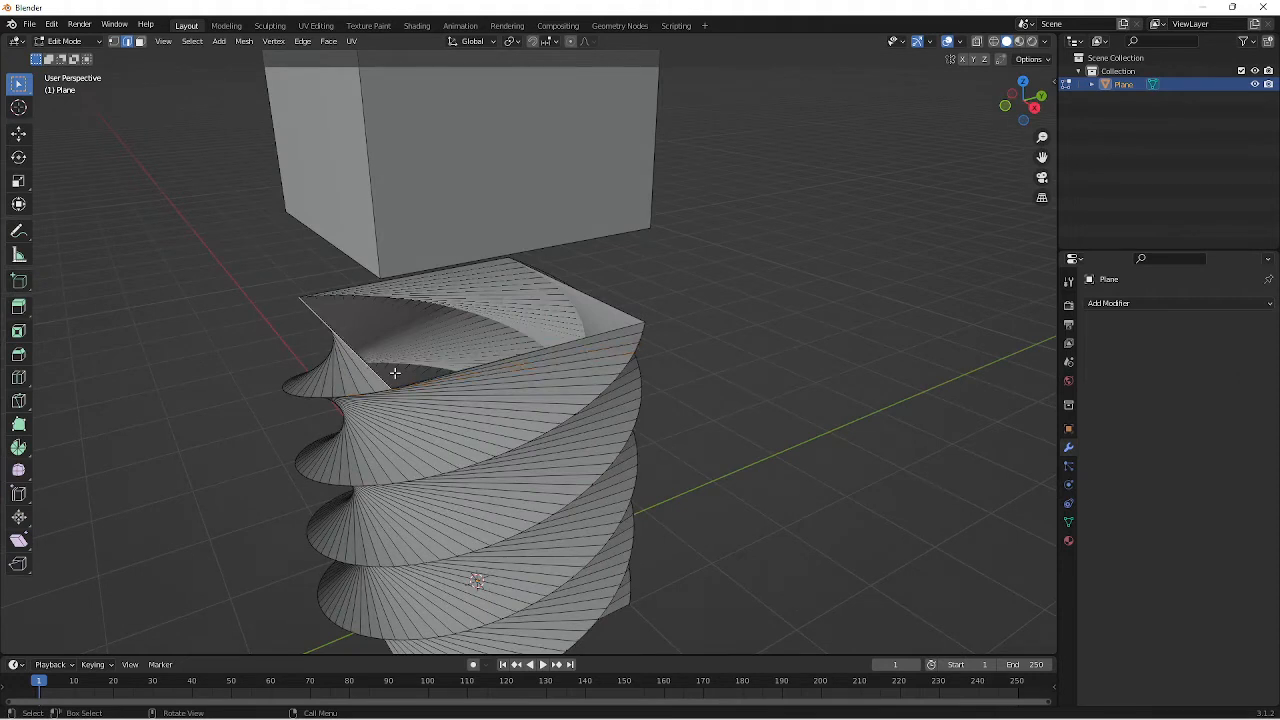
click(605, 334)
shift+click(603, 306)
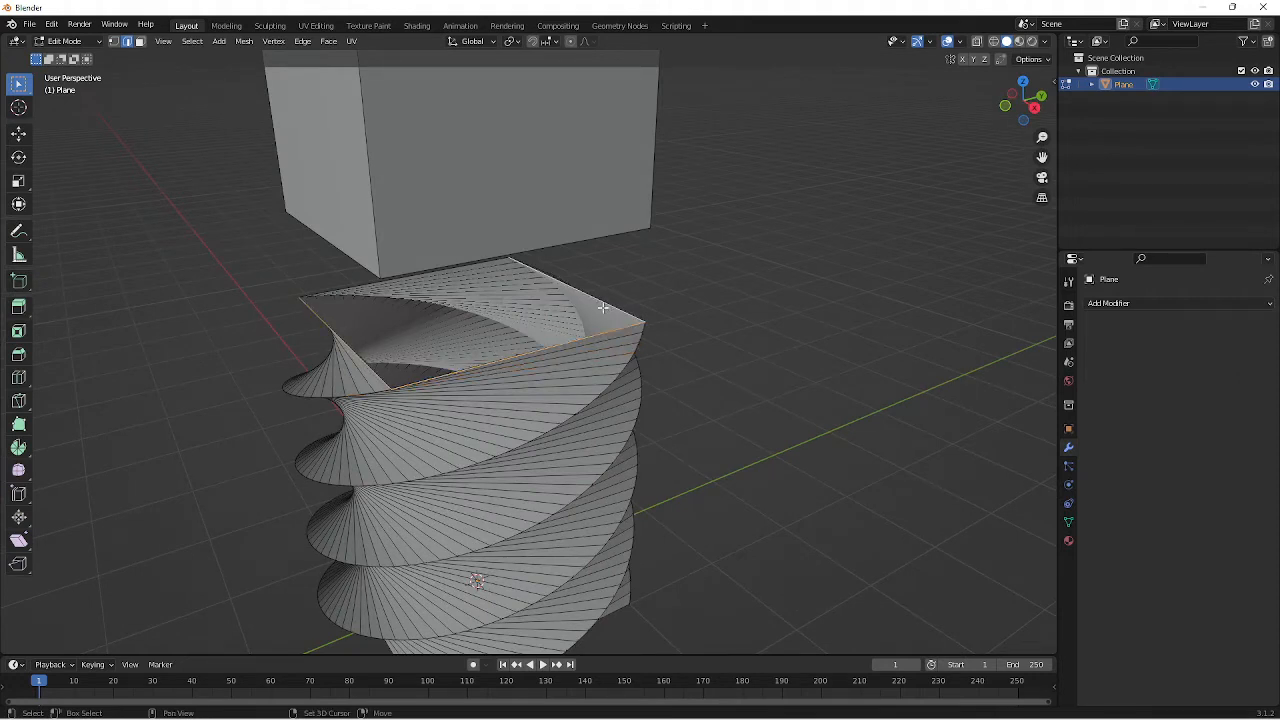
shift+click(348, 285)
Step: Add the four border edges of the cube's open bottom to the edge selection
middle_drag(303, 280, 316, 241)
shift+click(486, 103)
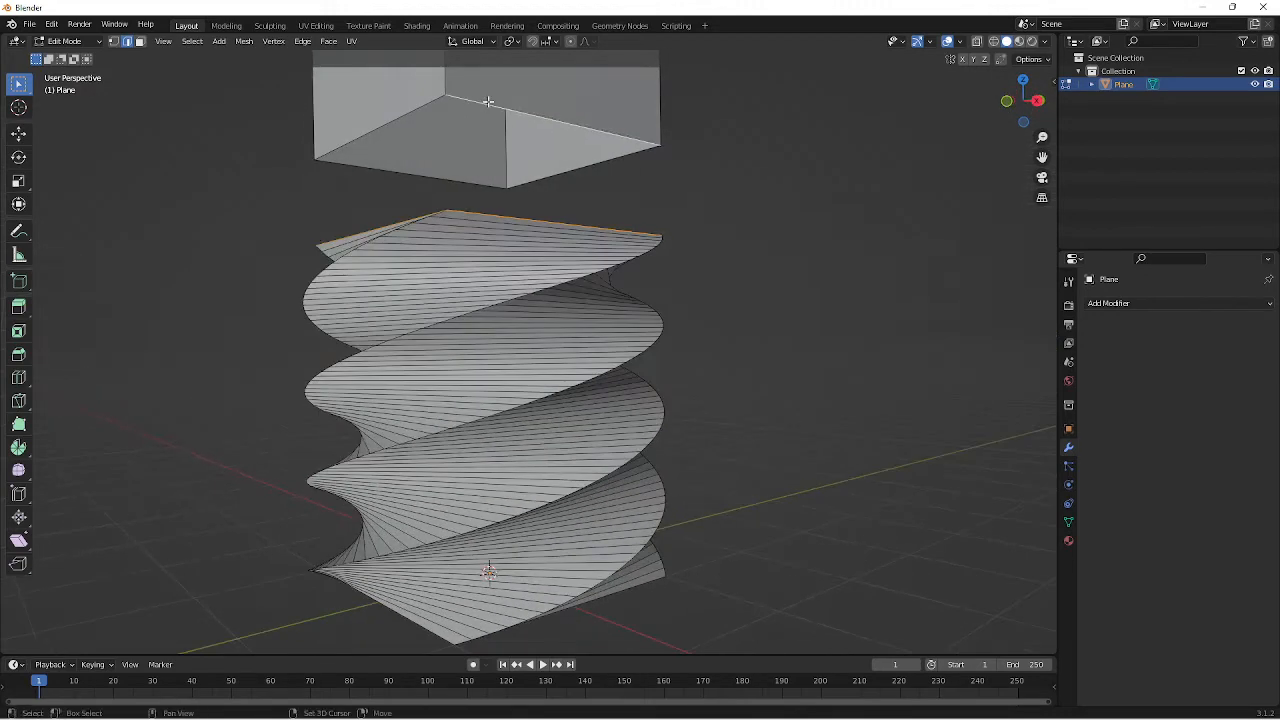
shift+click(408, 115)
shift+click(405, 161)
shift+click(538, 170)
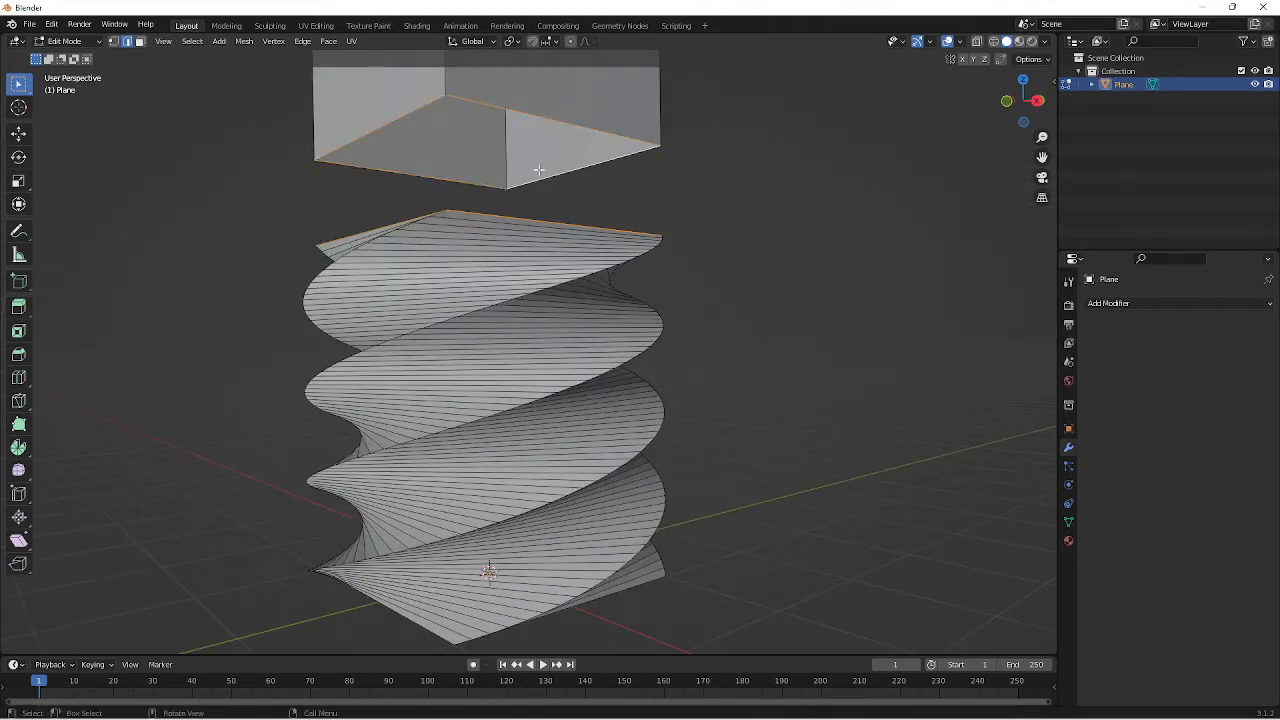
Step: Try Bridge Edge Loops between the cube's open bottom and the column's open top, then undo the bridge
middle_drag(538, 170, 537, 198)
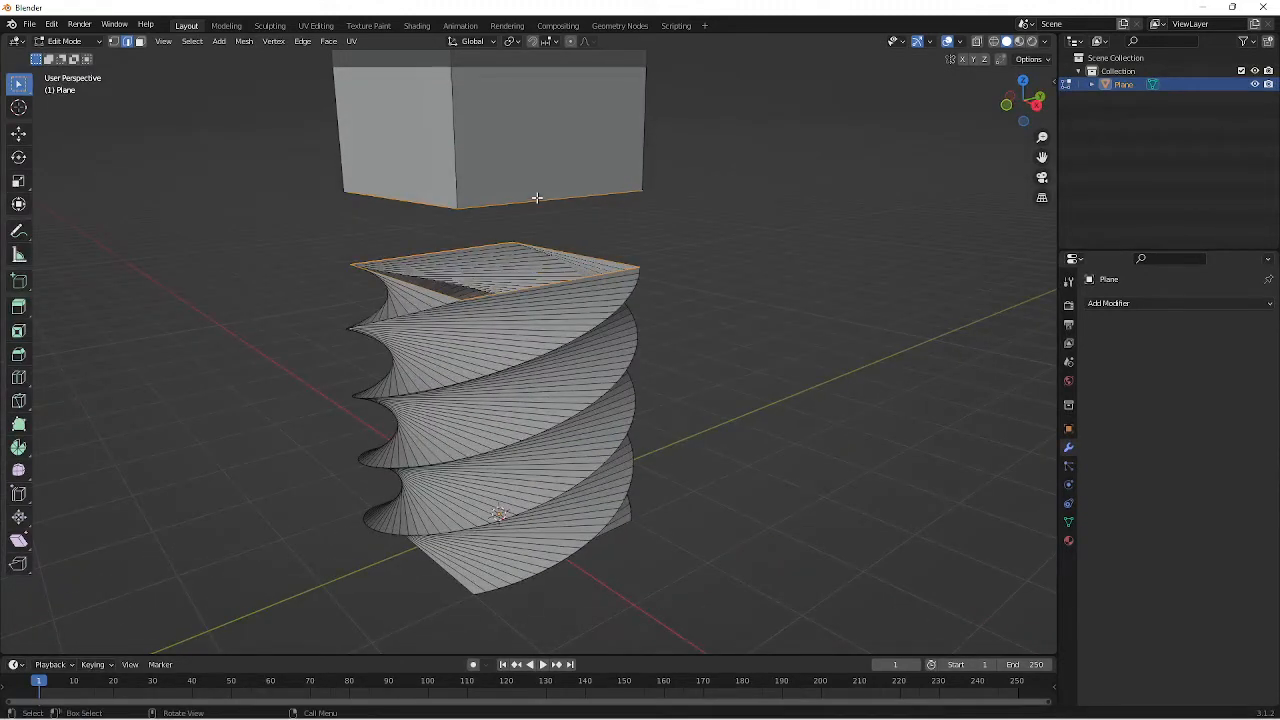
right_click(224, 396)
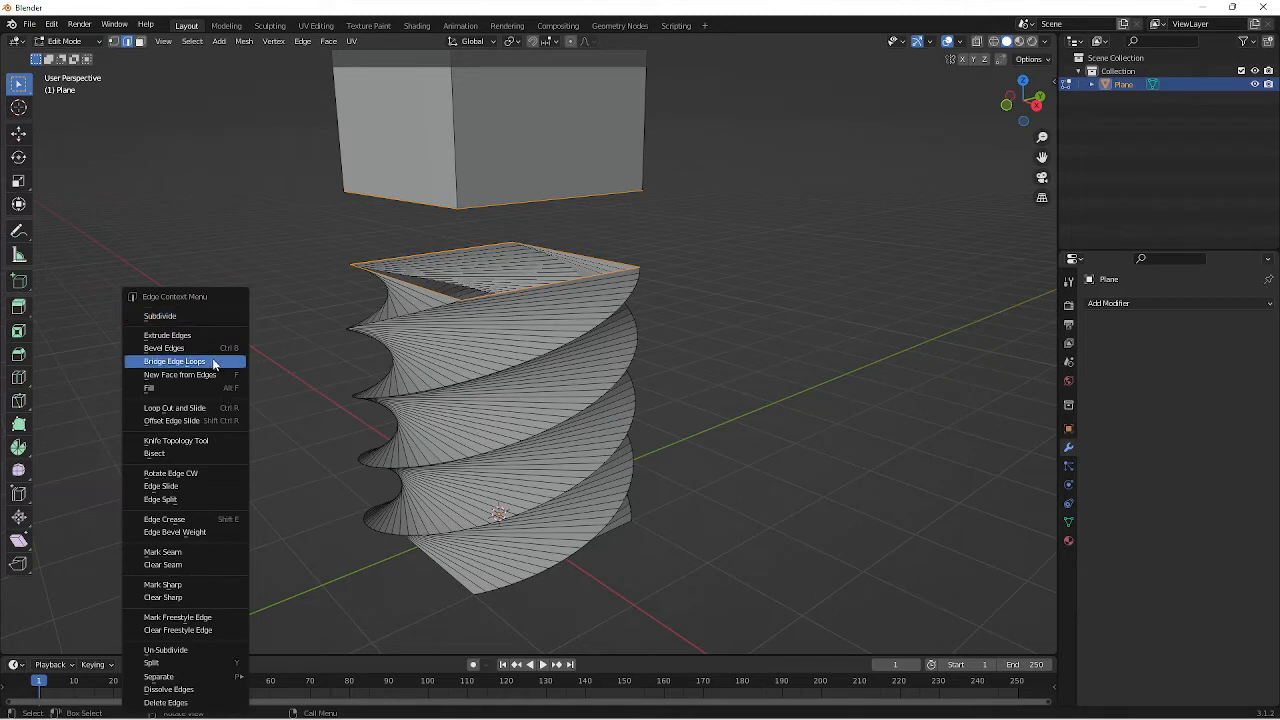
click(212, 362)
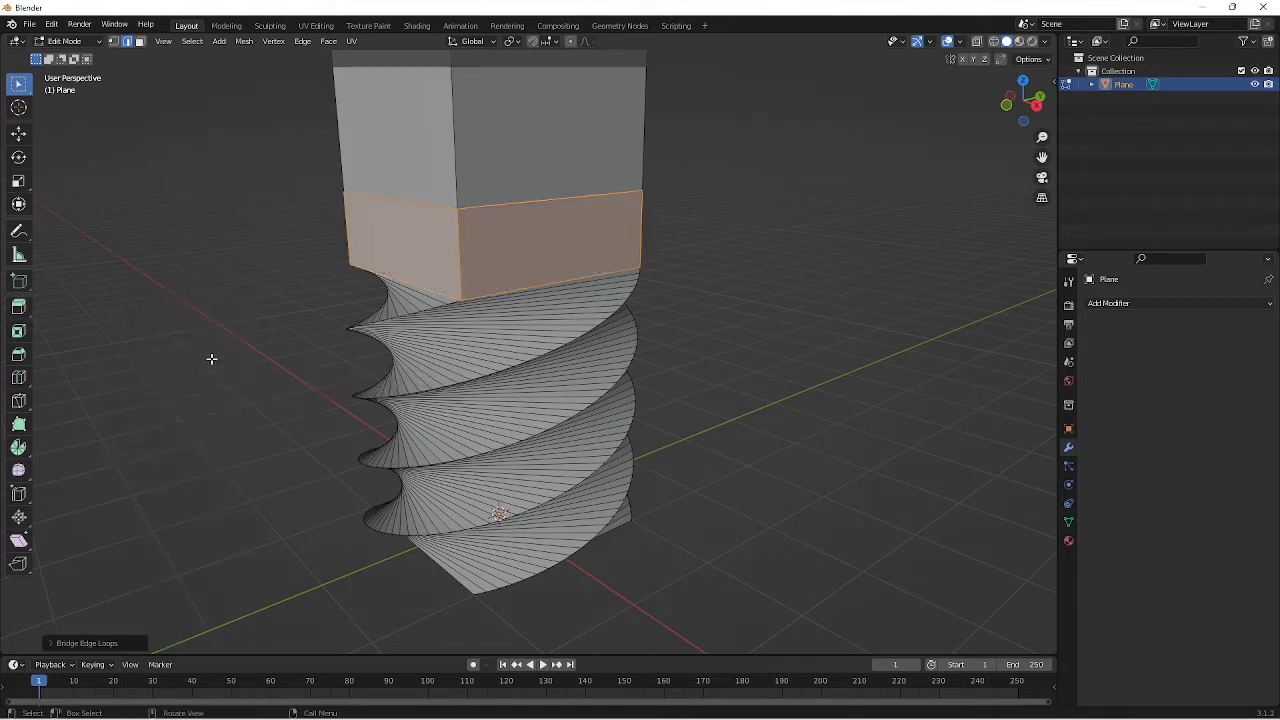
click(649, 231)
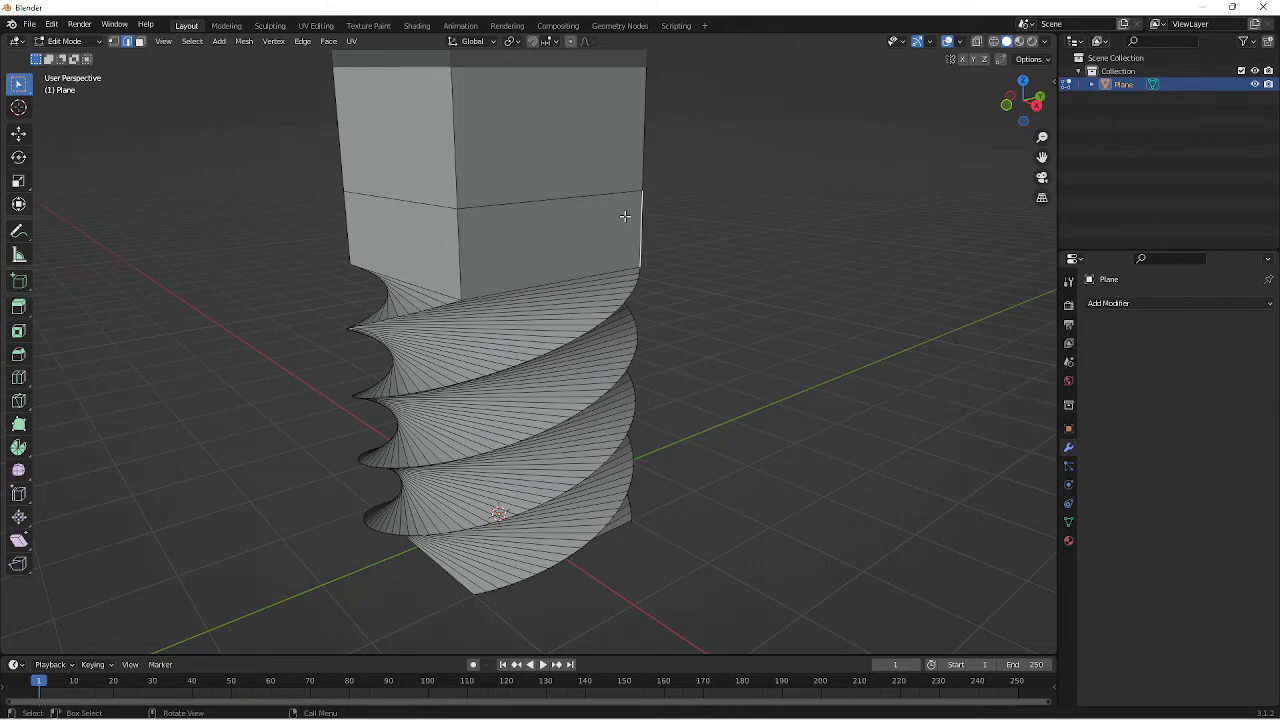
key(ctrl+z)
key(ctrl+z)
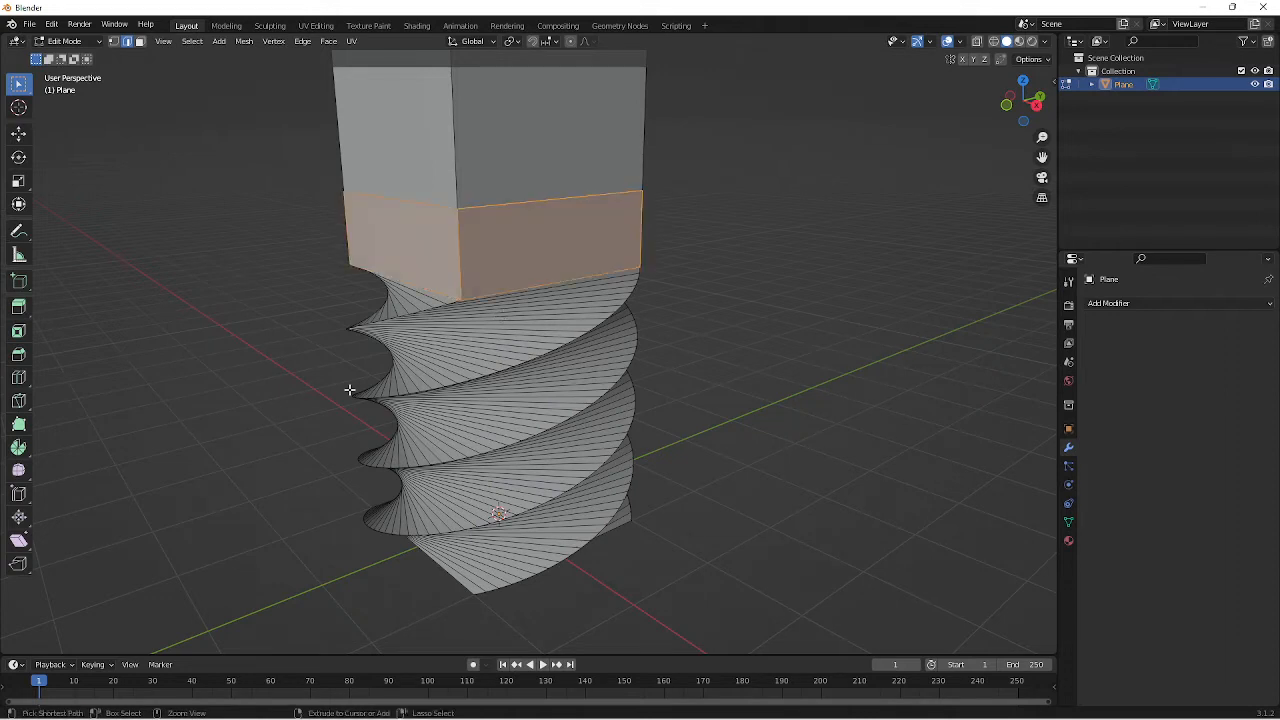
key(ctrl+e)
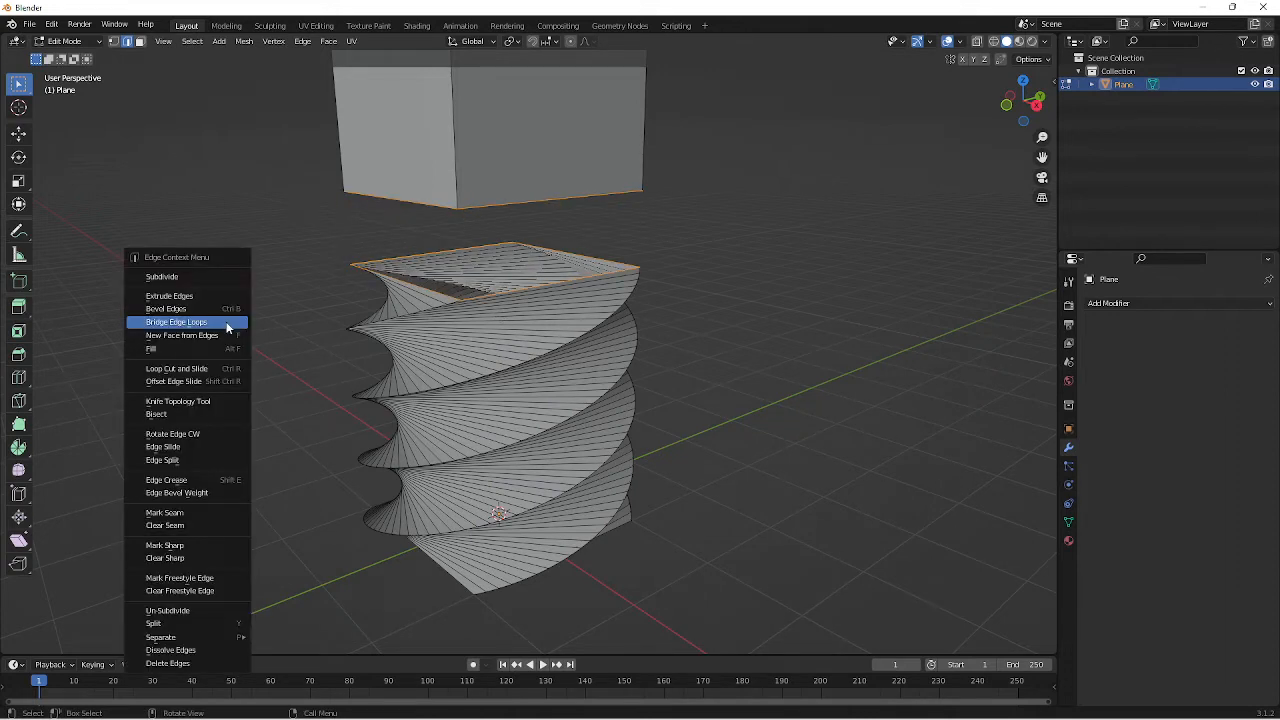
click(216, 310)
key(Escape)
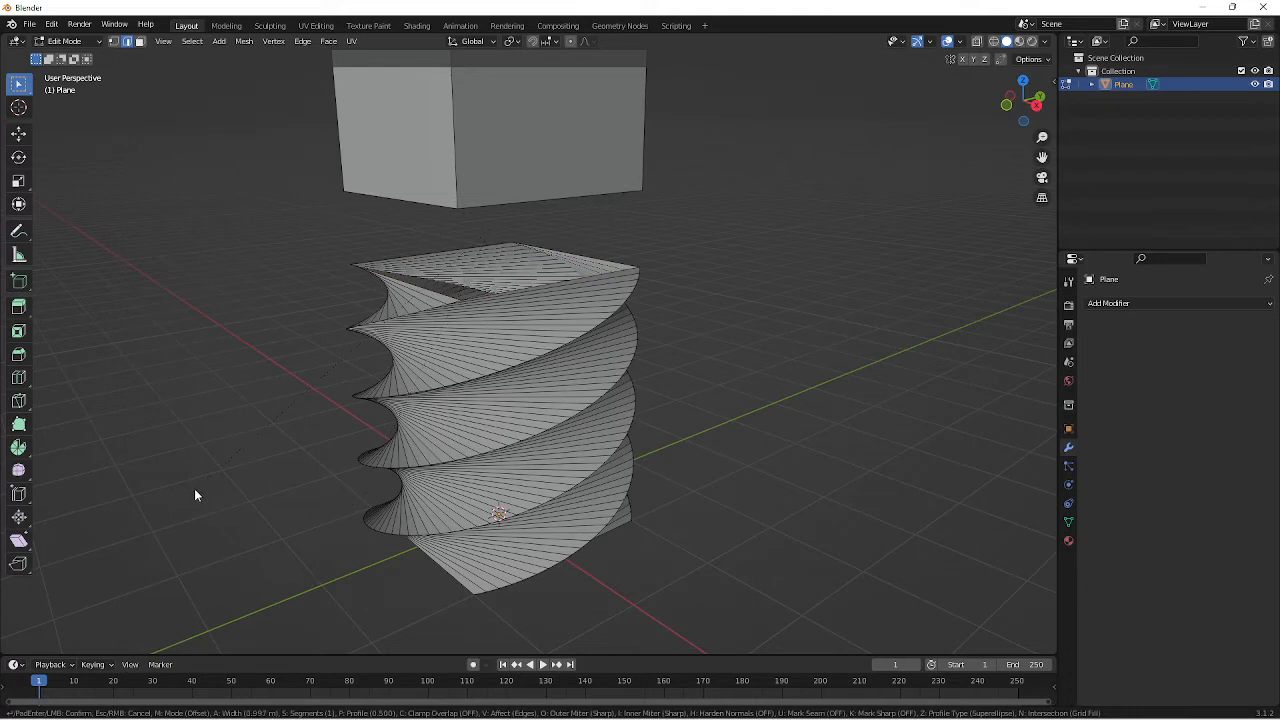
Step: Bridge the cube's bottom and the column's top edge loops, and expand the bridge operation's settings
right_click(186, 308)
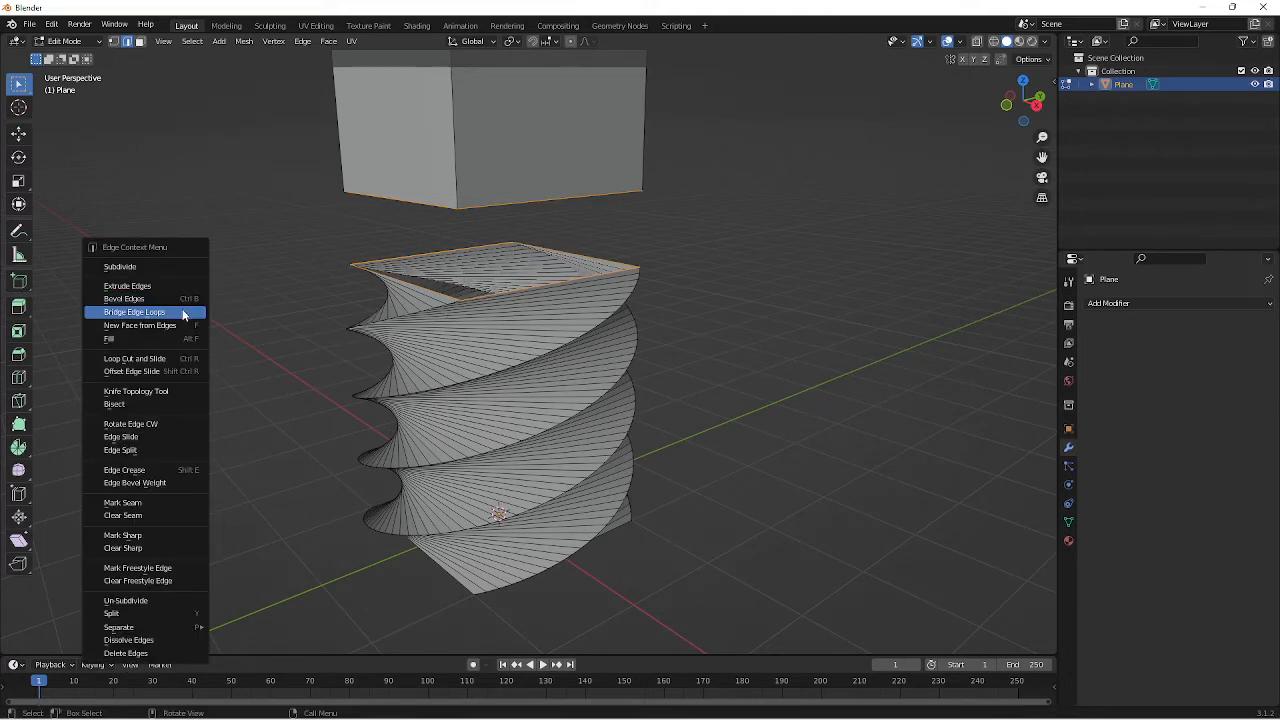
click(186, 312)
click(52, 645)
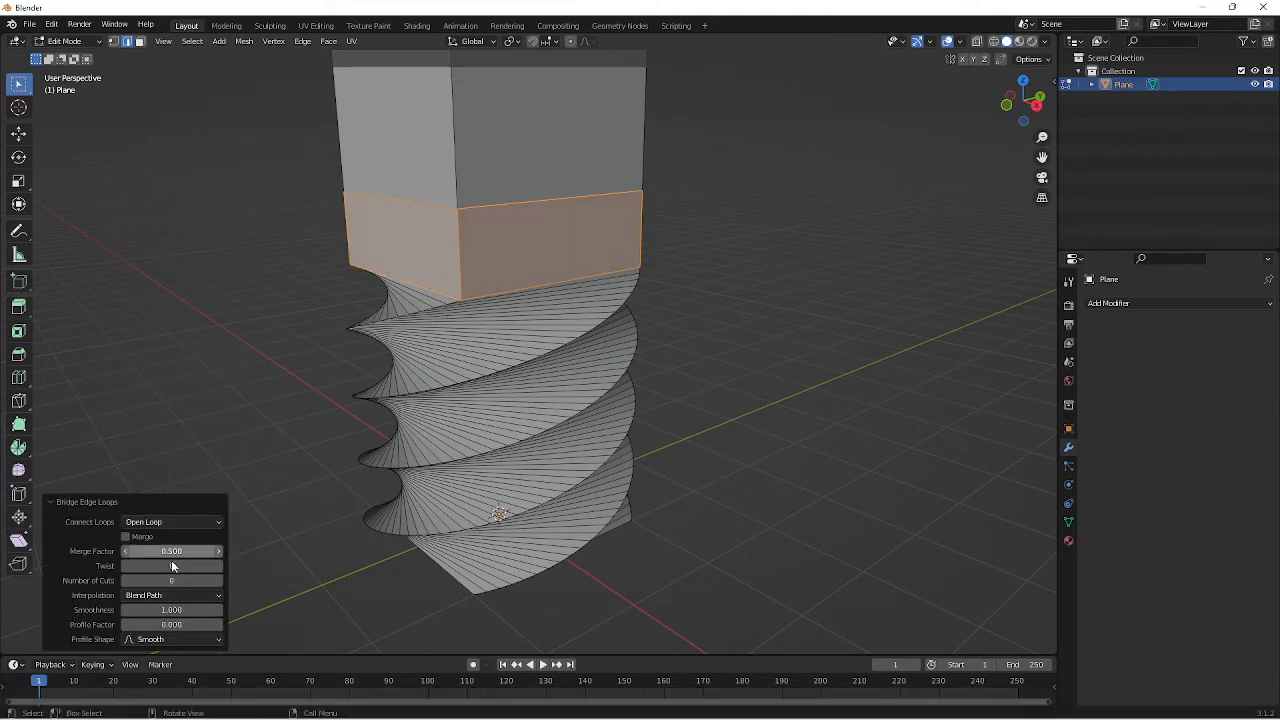
Step: Turn on Merge for the bridge, inspect the joined shape, and turn Merge off again
click(149, 539)
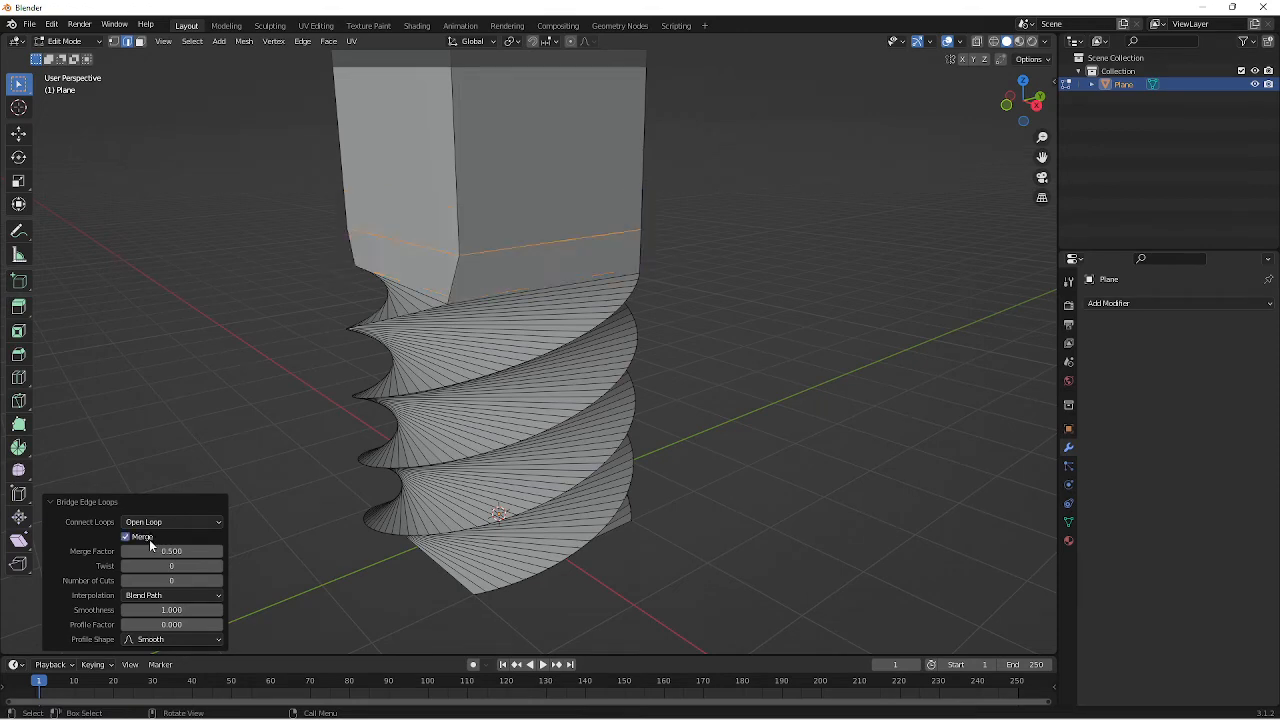
middle_drag(440, 300, 470, 304)
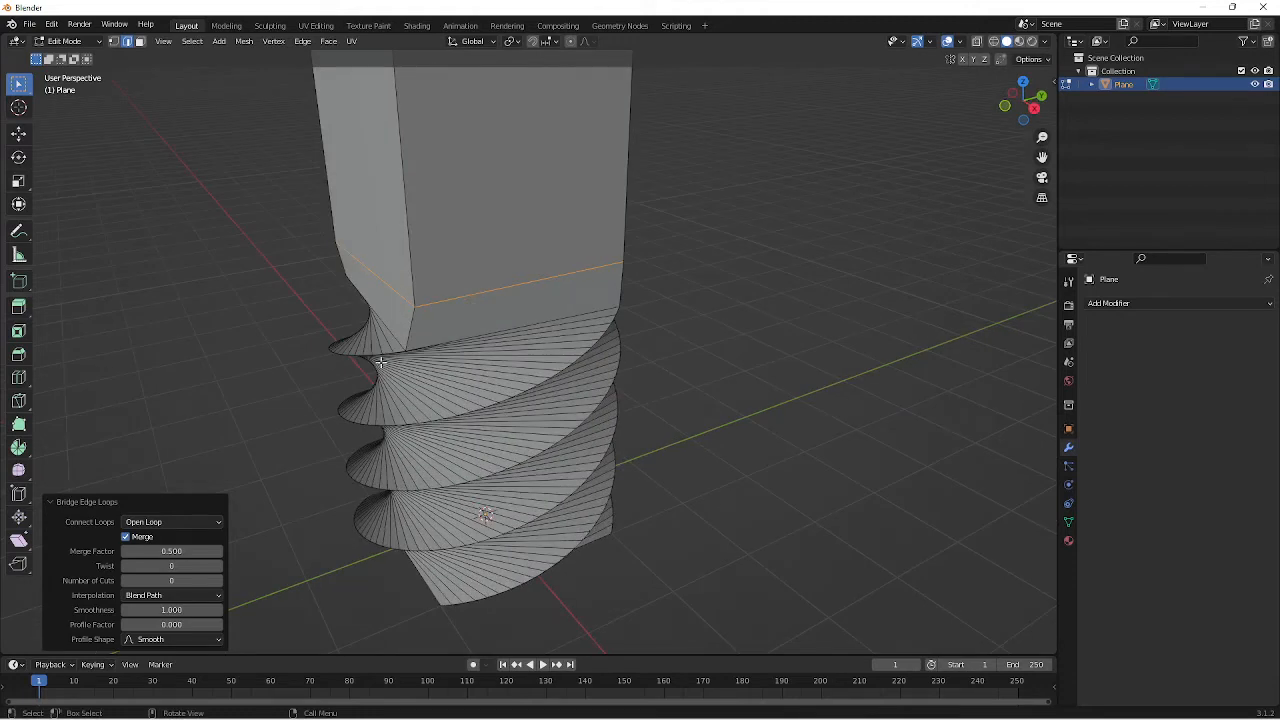
click(142, 536)
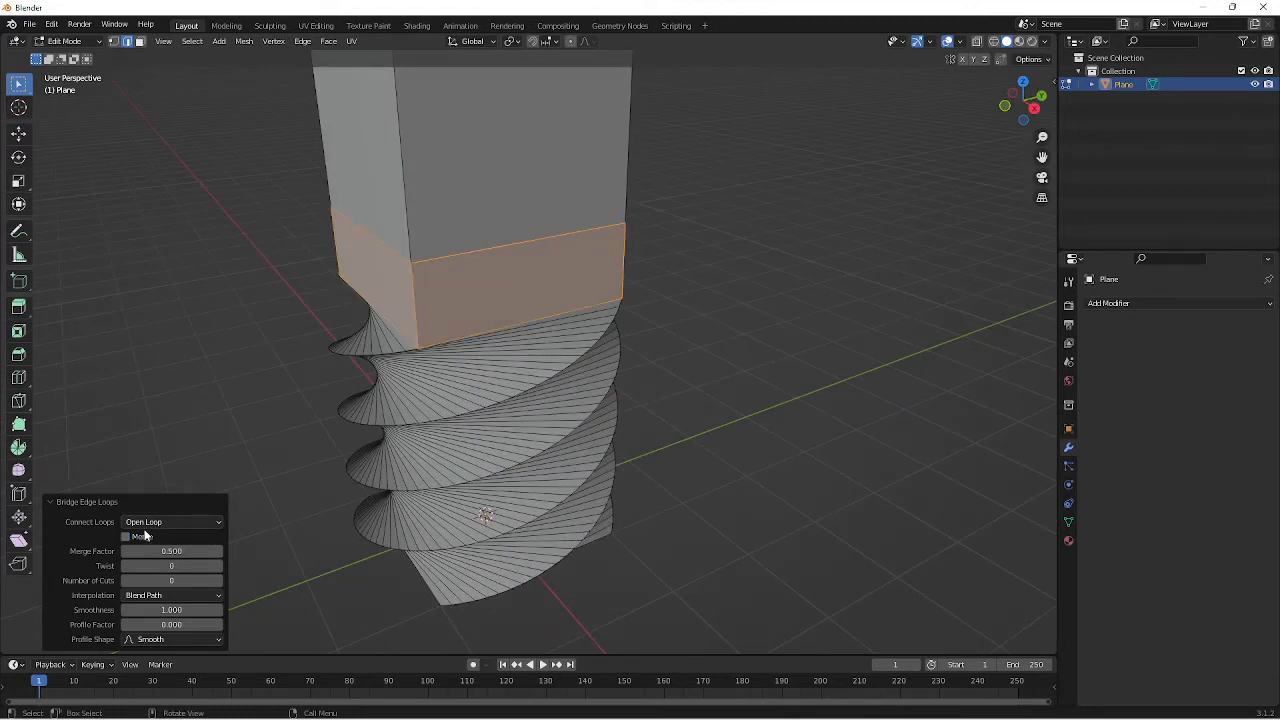
Step: Try the Closed Loop and Loop Pairs connection types with Merge, and return the bridge to Open Loop without Merge
click(170, 522)
click(168, 537)
click(168, 526)
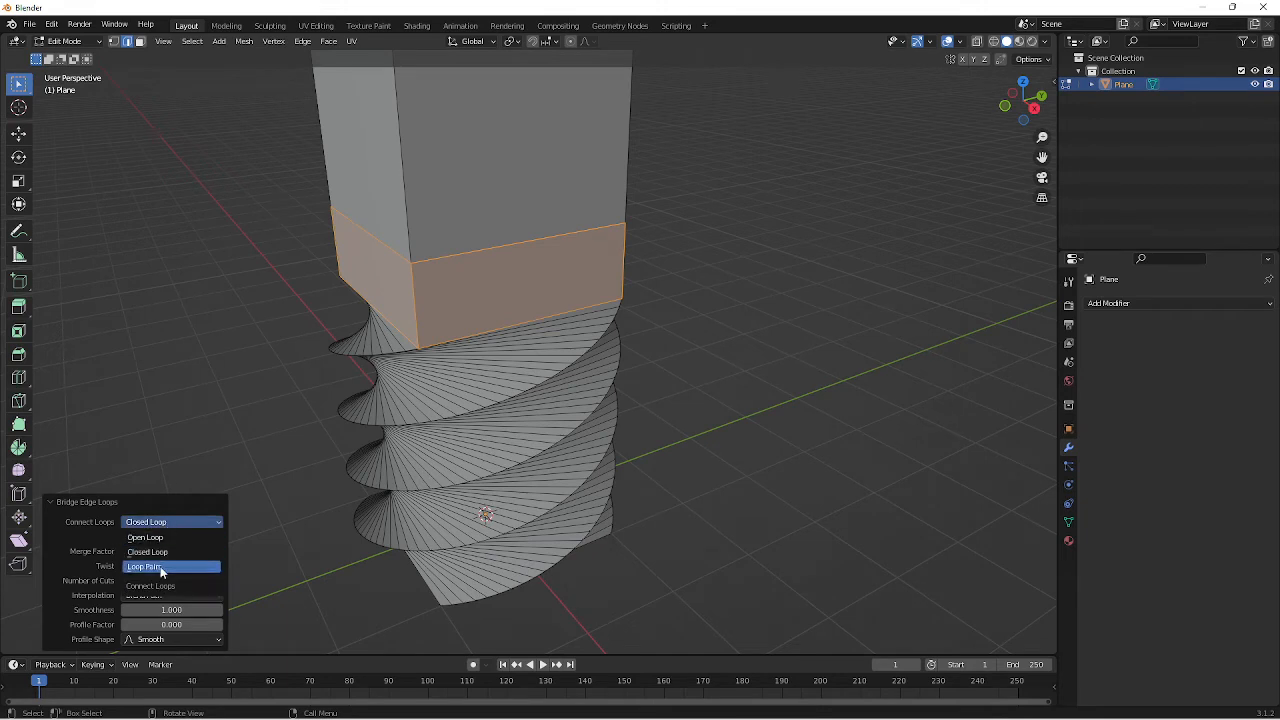
click(170, 569)
click(148, 541)
click(155, 521)
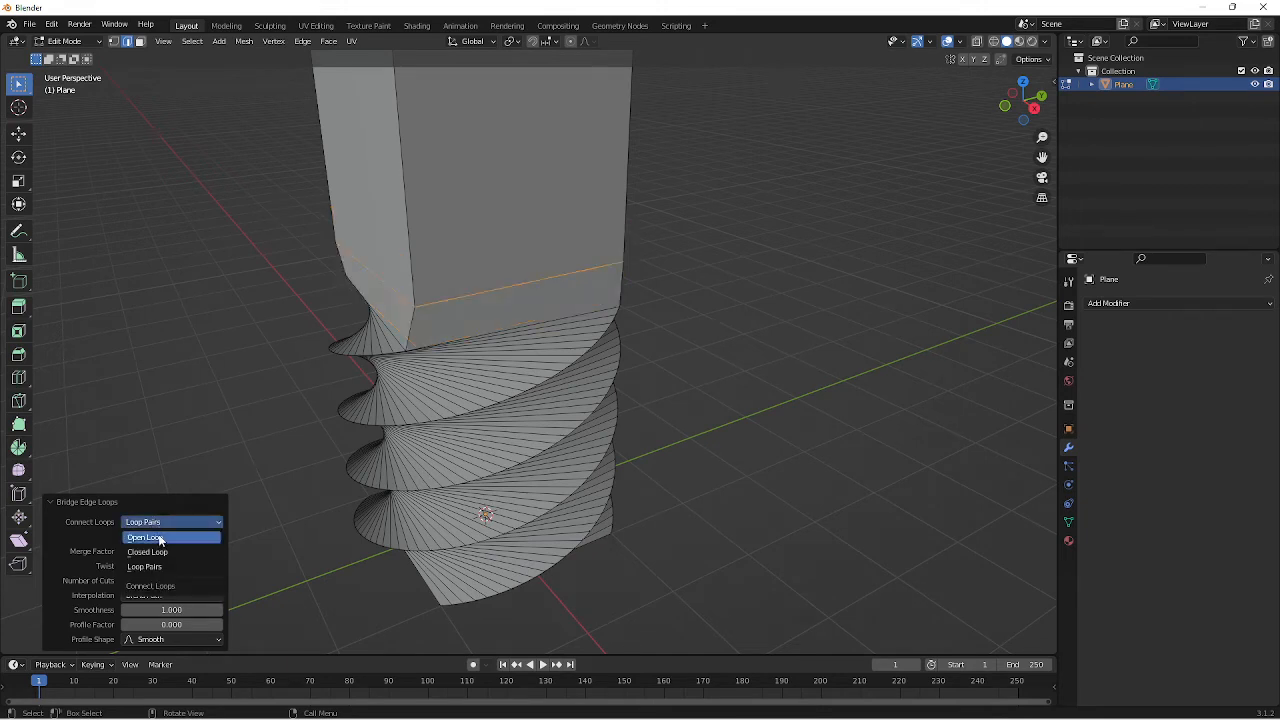
click(165, 552)
click(166, 527)
click(165, 541)
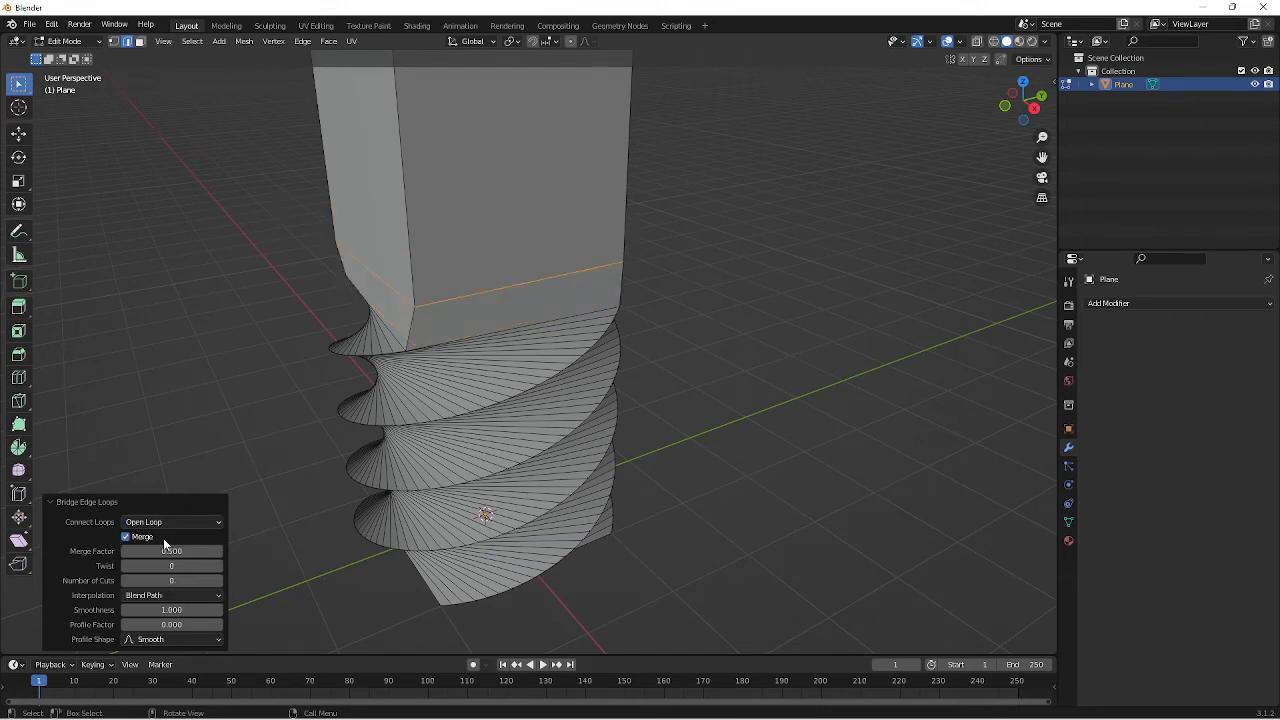
click(126, 537)
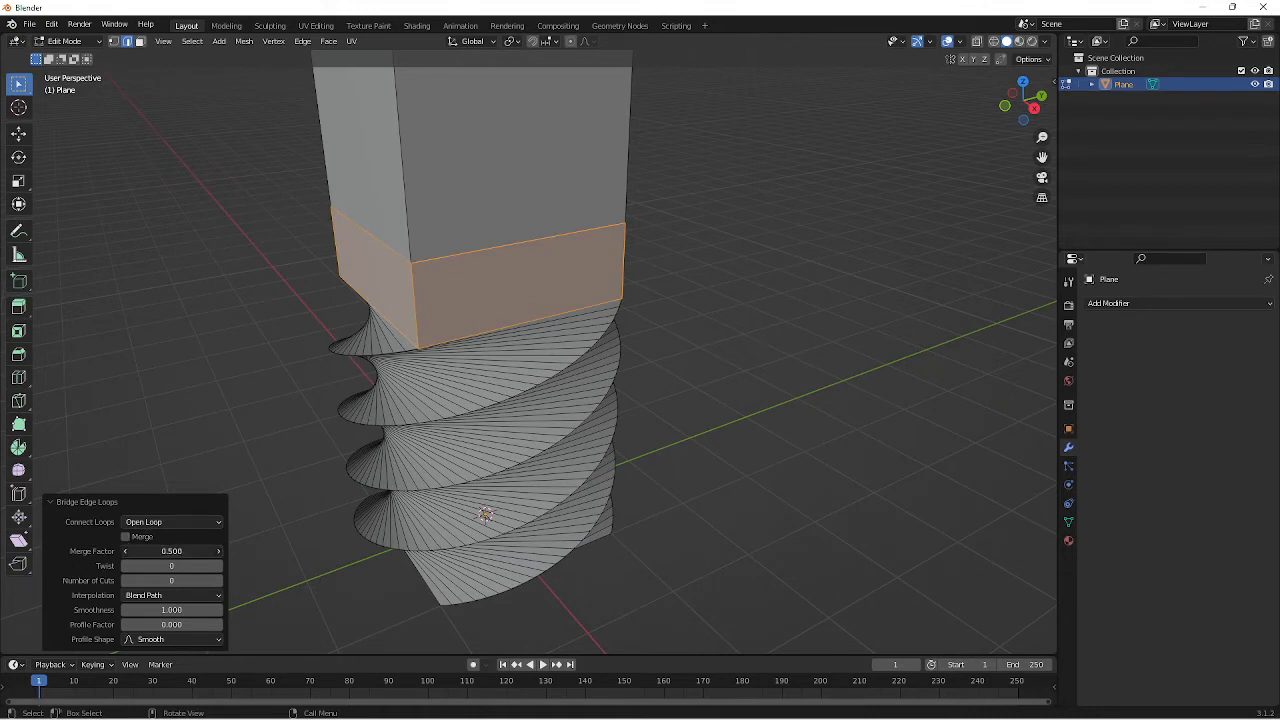
Step: Set the bridge's Merge Factor to 0.5 and its Twist to 4, and inspect the twisted faces
click(171, 551)
text(0.5)
key(Return)
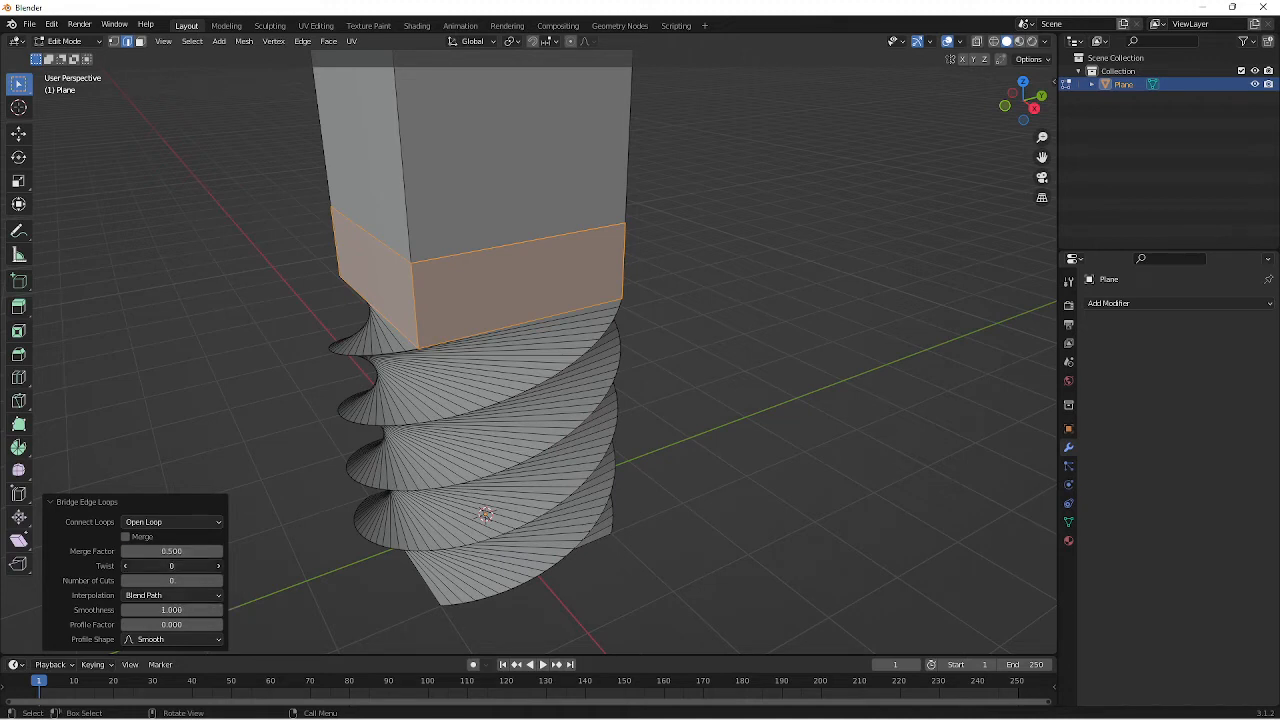
mouse_move(171, 566)
mouse_down()
mouse_move(190, 566)
mouse_move(151, 566)
mouse_move(190, 566)
mouse_up()
click(127, 566)
click(127, 566)
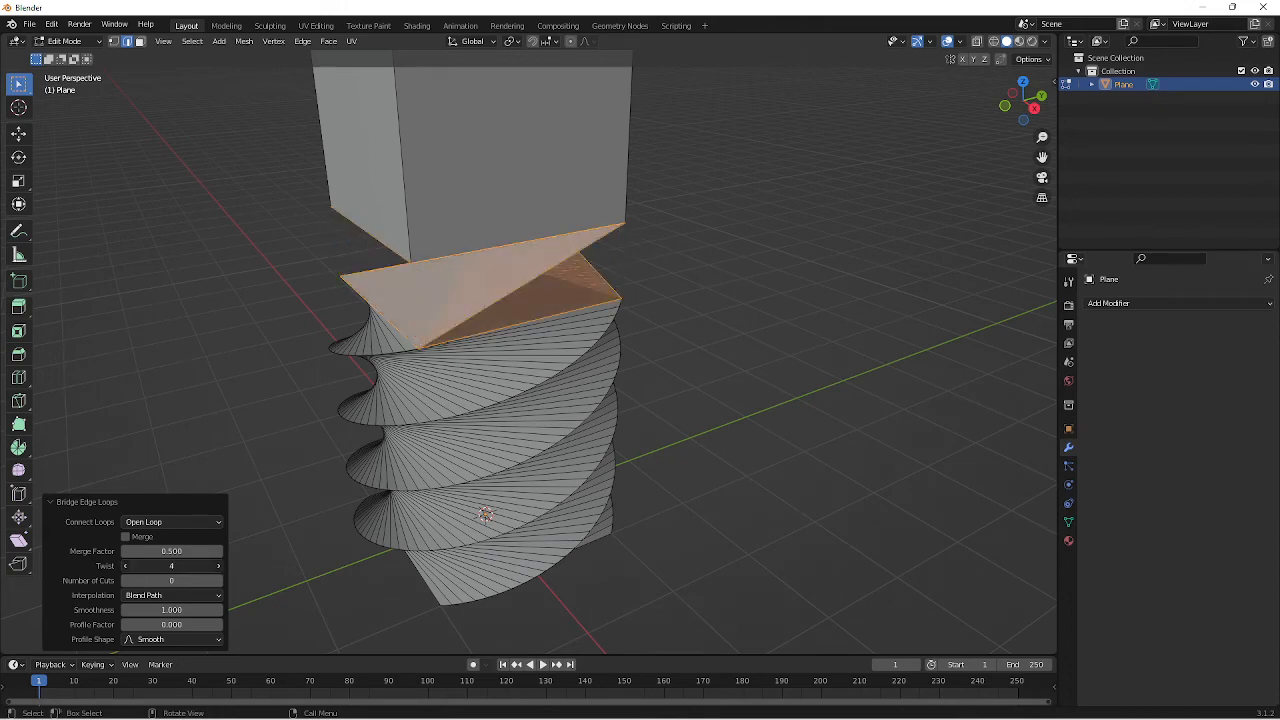
mouse_move(344, 420)
middle_down()
mouse_move(320, 420)
mouse_move(272, 378)
mouse_move(120, 389)
mouse_move(120, 306)
mouse_move(191, 423)
mouse_move(320, 422)
middle_up()
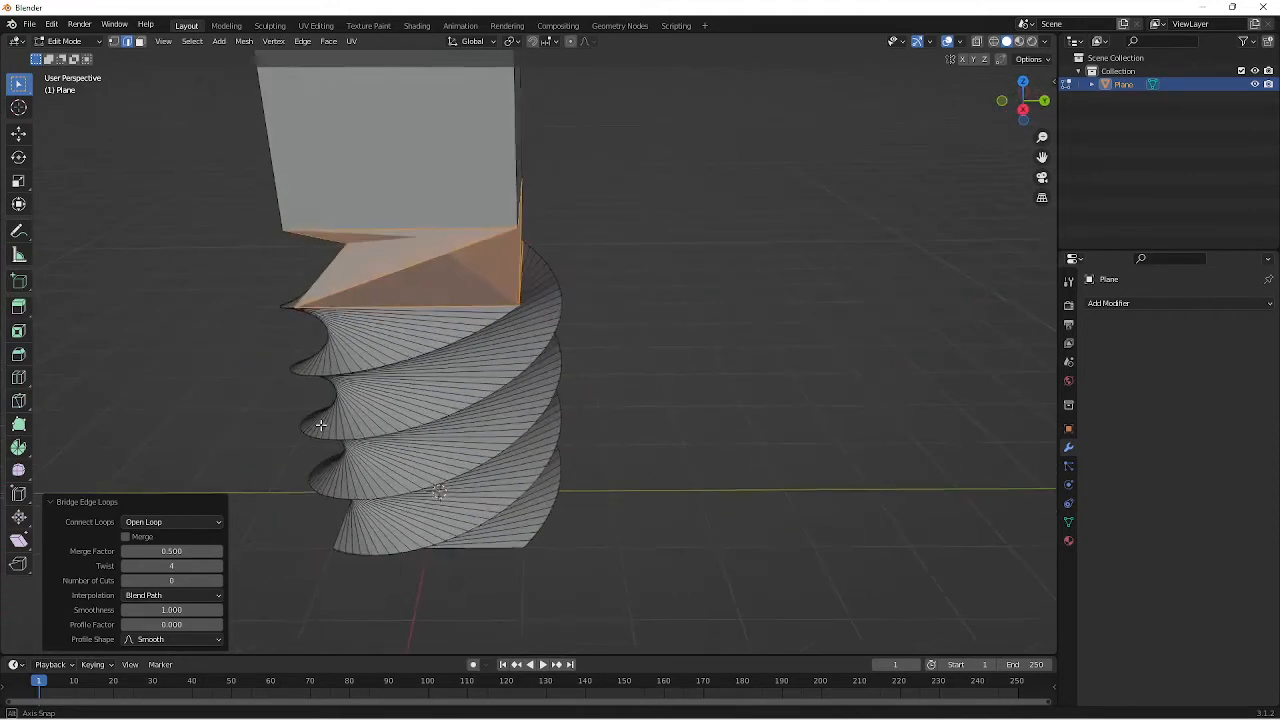
Step: Try a Twist of 1 for the bridge, and change it to a Twist of 3 with 8 cuts
click(194, 566)
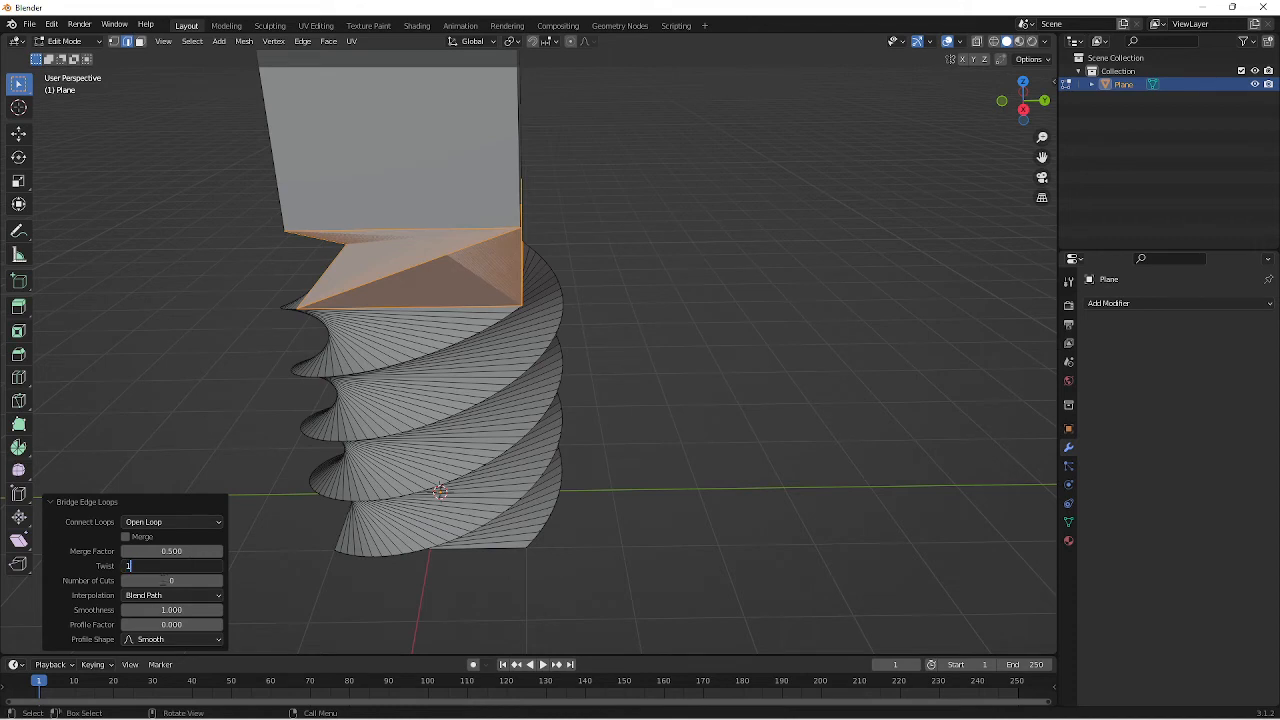
text(1)
key(Return)
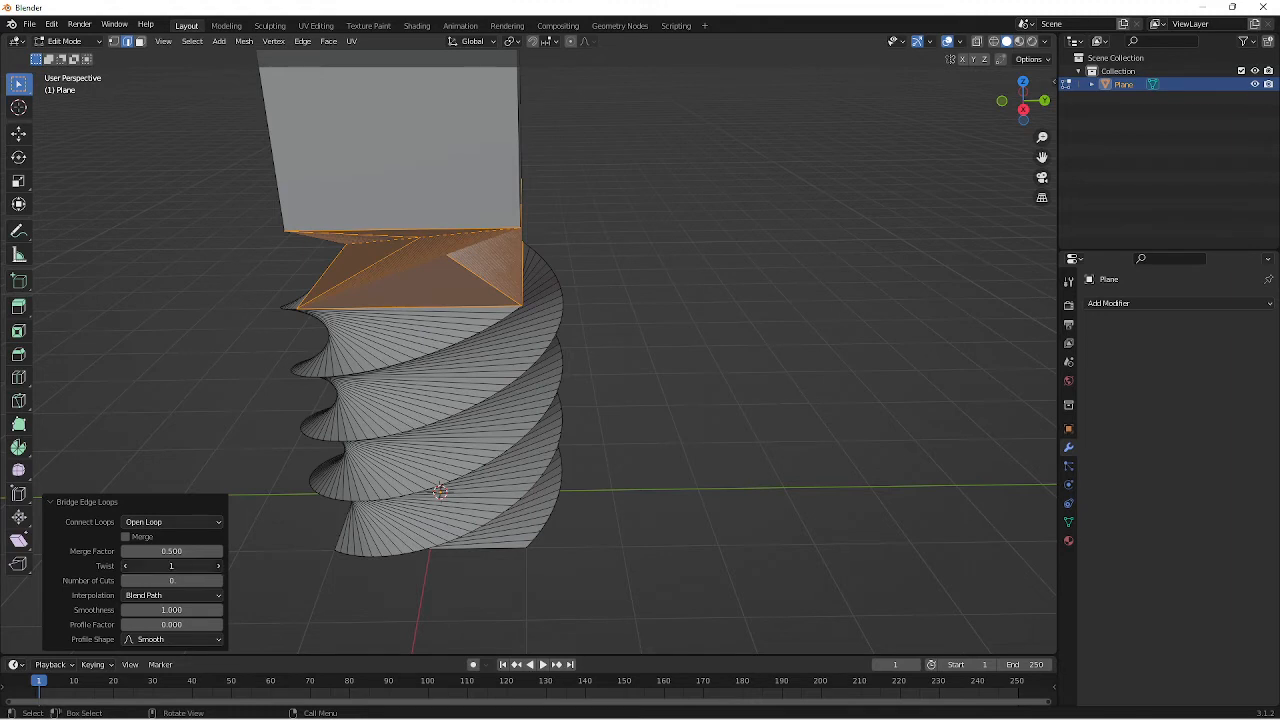
drag(168, 566, 226, 580)
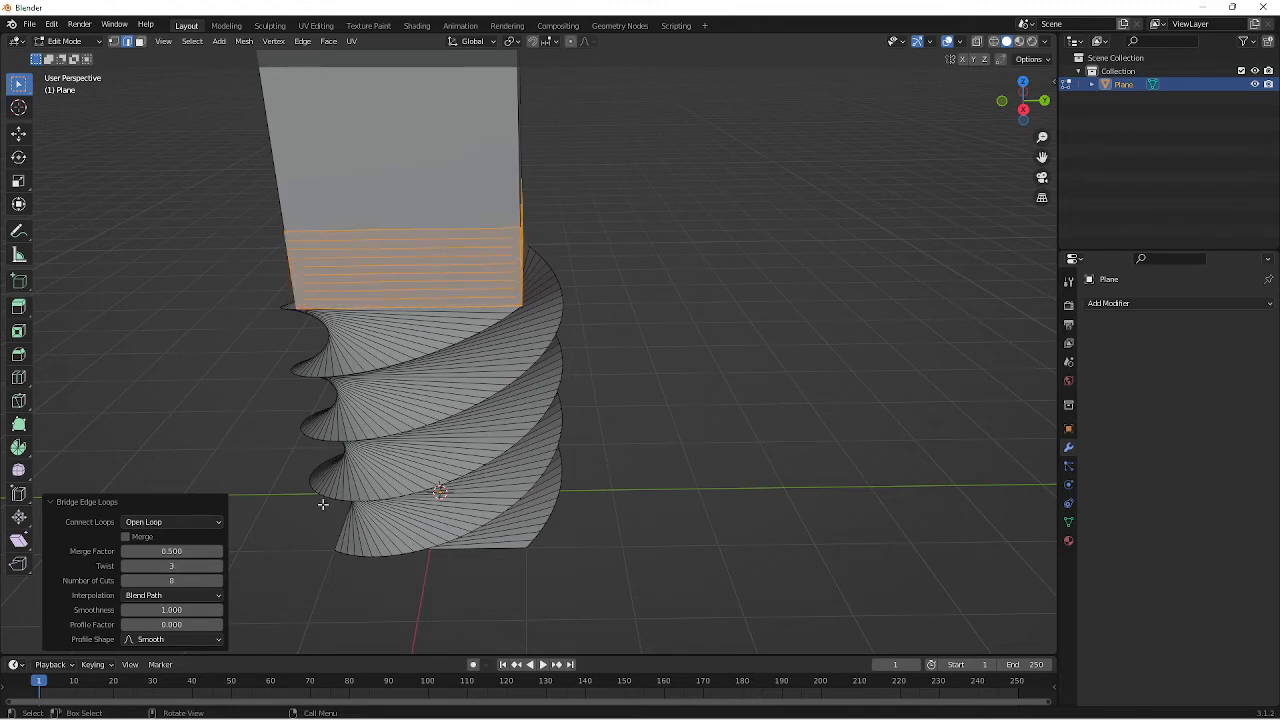
Step: Undo the subdivided bridge and bridge the cube's bottom and the column's top edge loops again without cuts
key(ctrl+z)
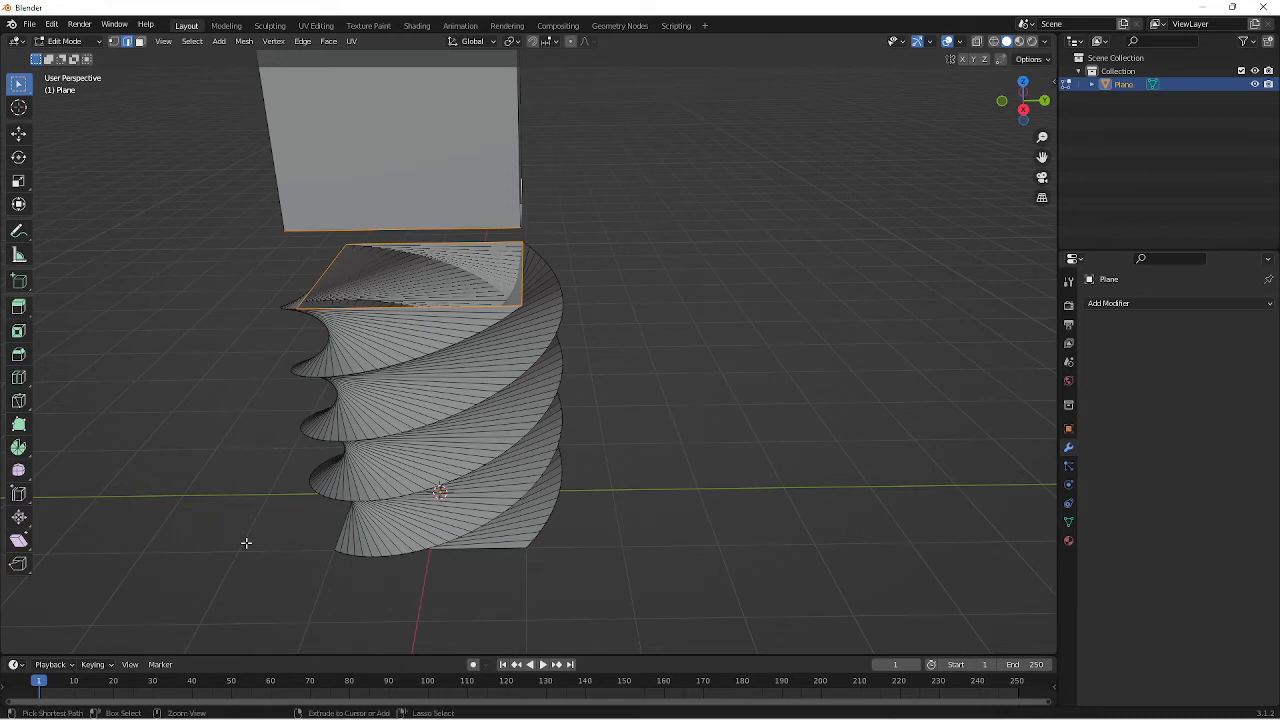
key(ctrl+b)
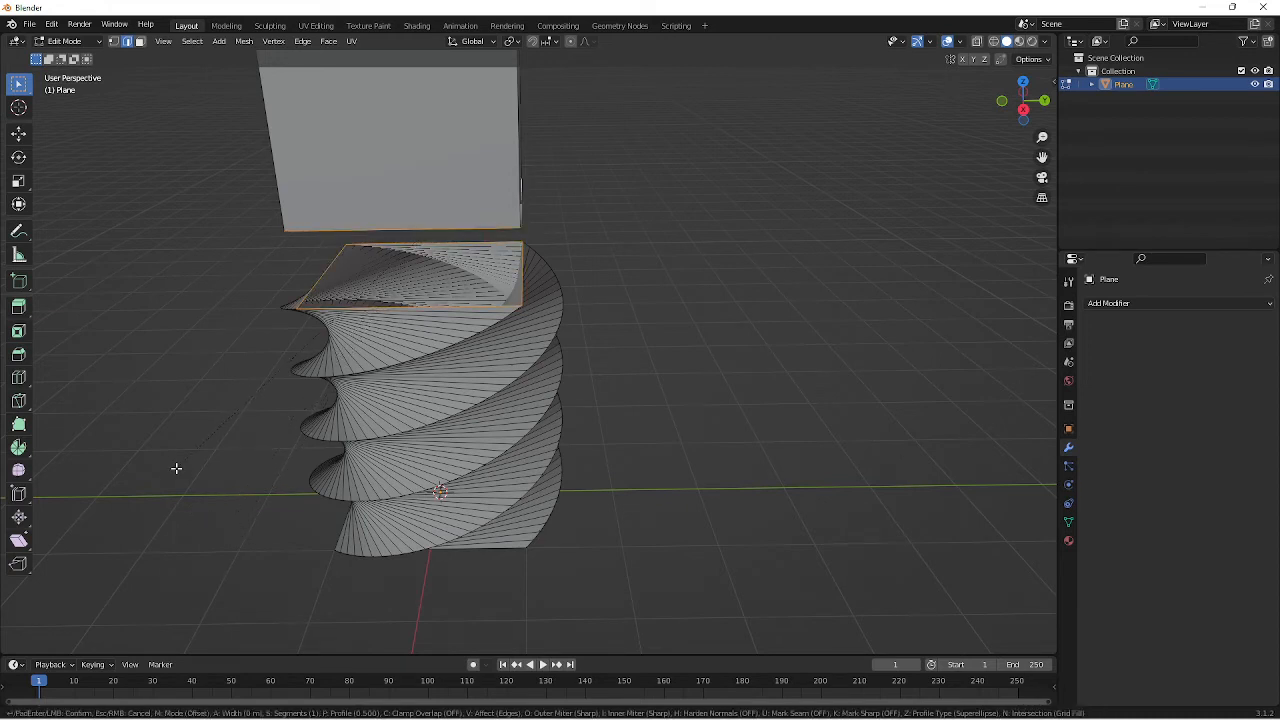
right_click(176, 468)
right_click(176, 468)
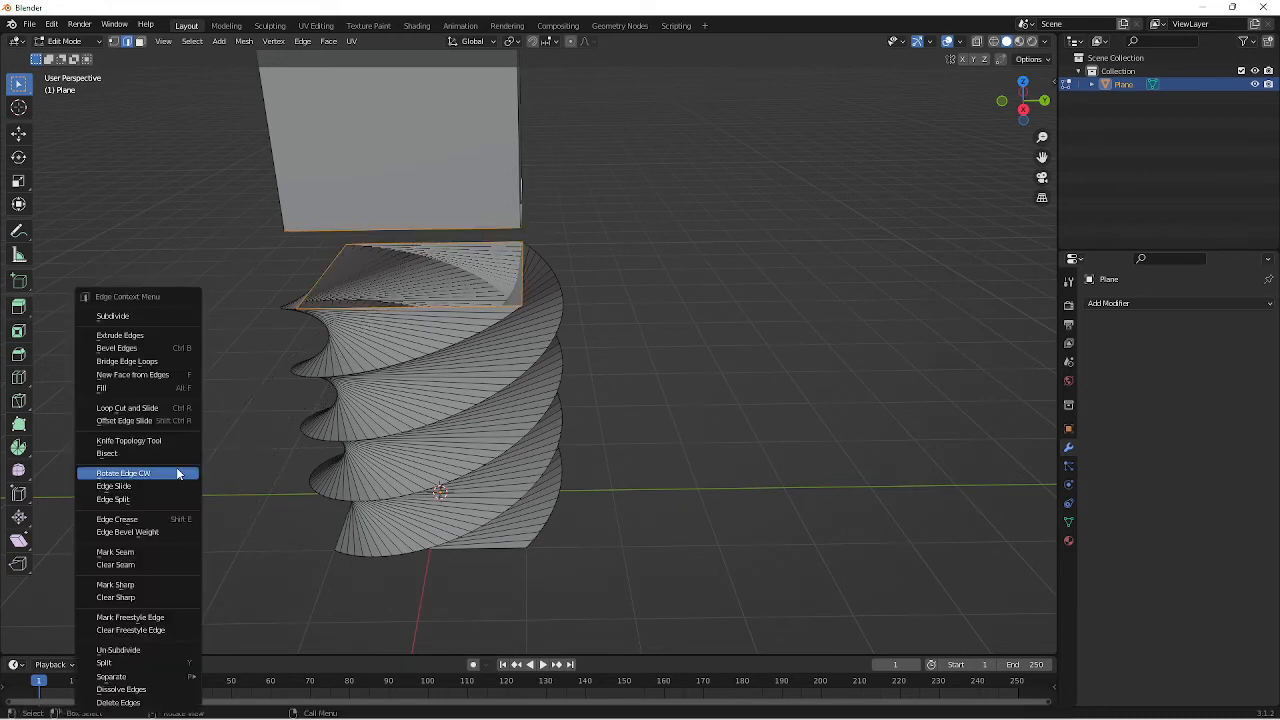
click(162, 365)
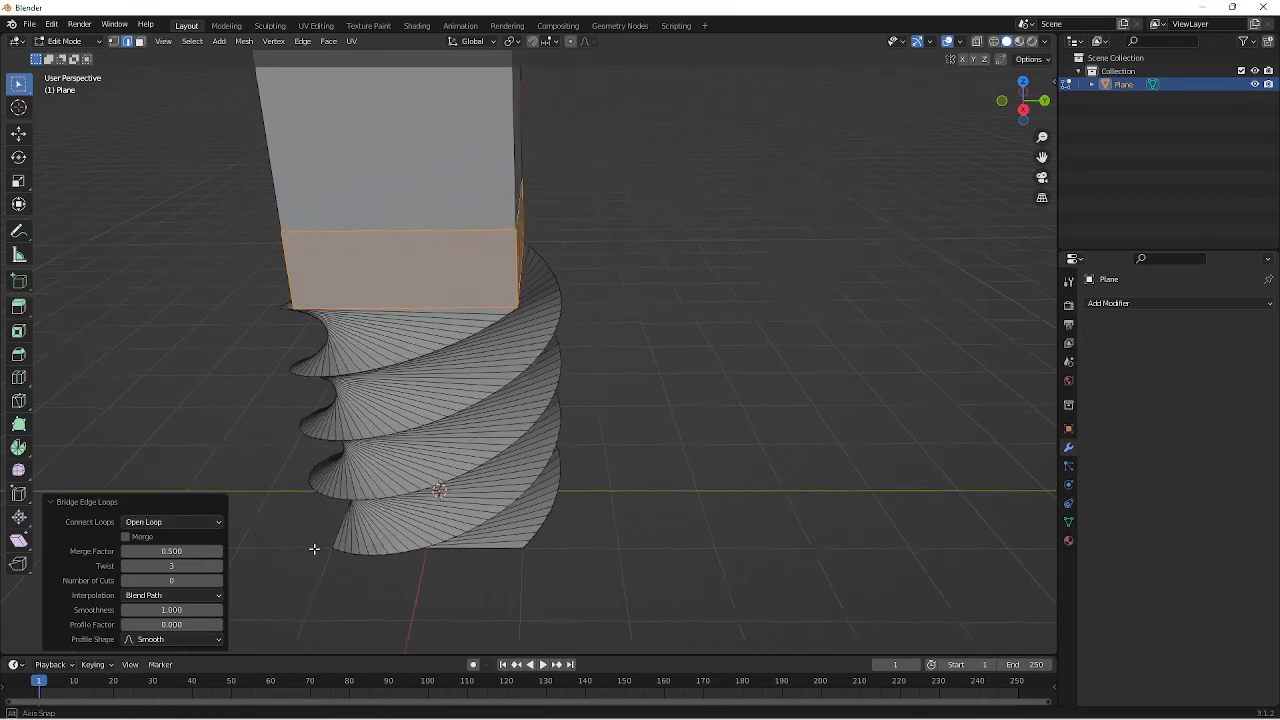
Step: Clear the selection and, in face select mode, select the cube's faces above the bridge
middle_drag(314, 549, 375, 235)
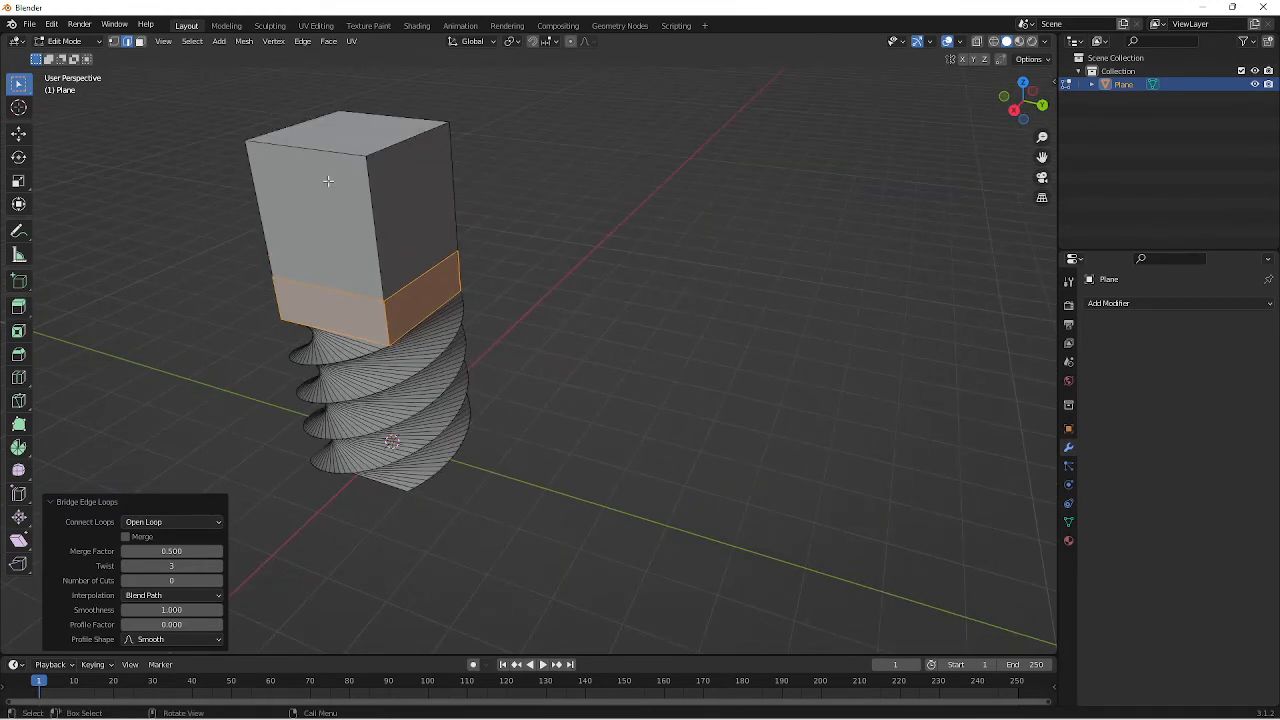
key(alt+a)
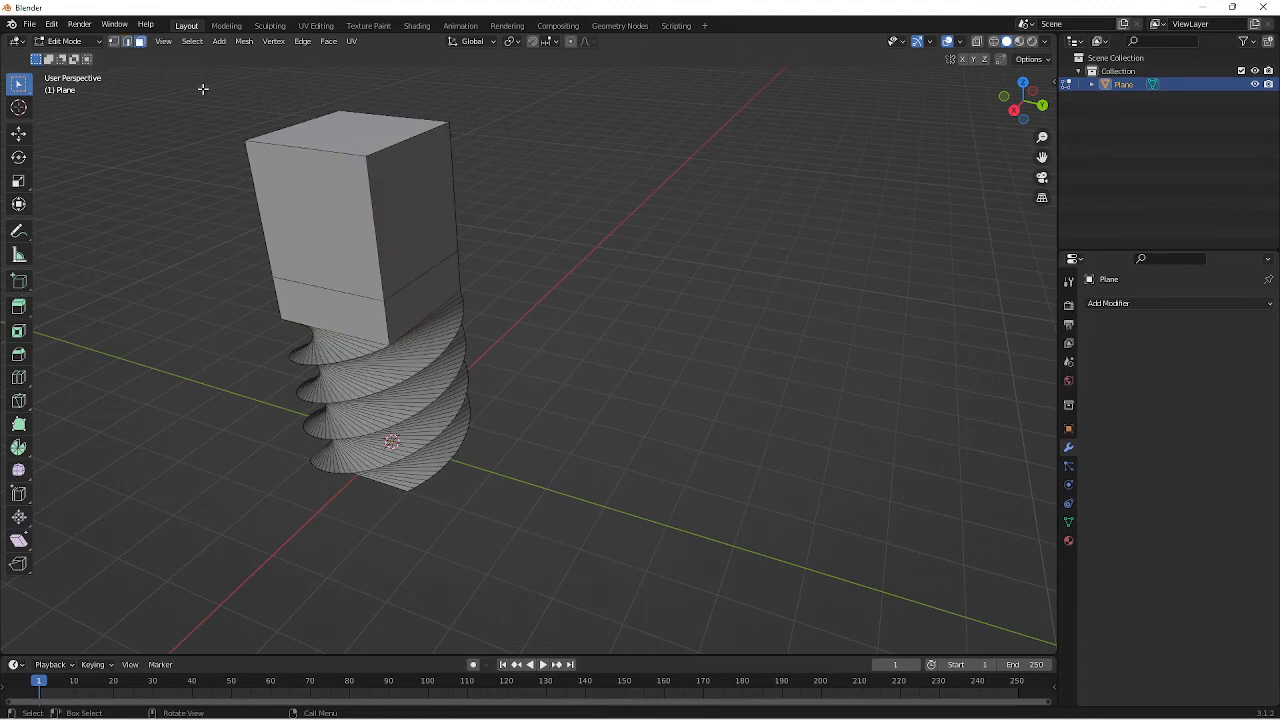
drag(204, 89, 530, 214)
middle_drag(568, 258, 251, 203)
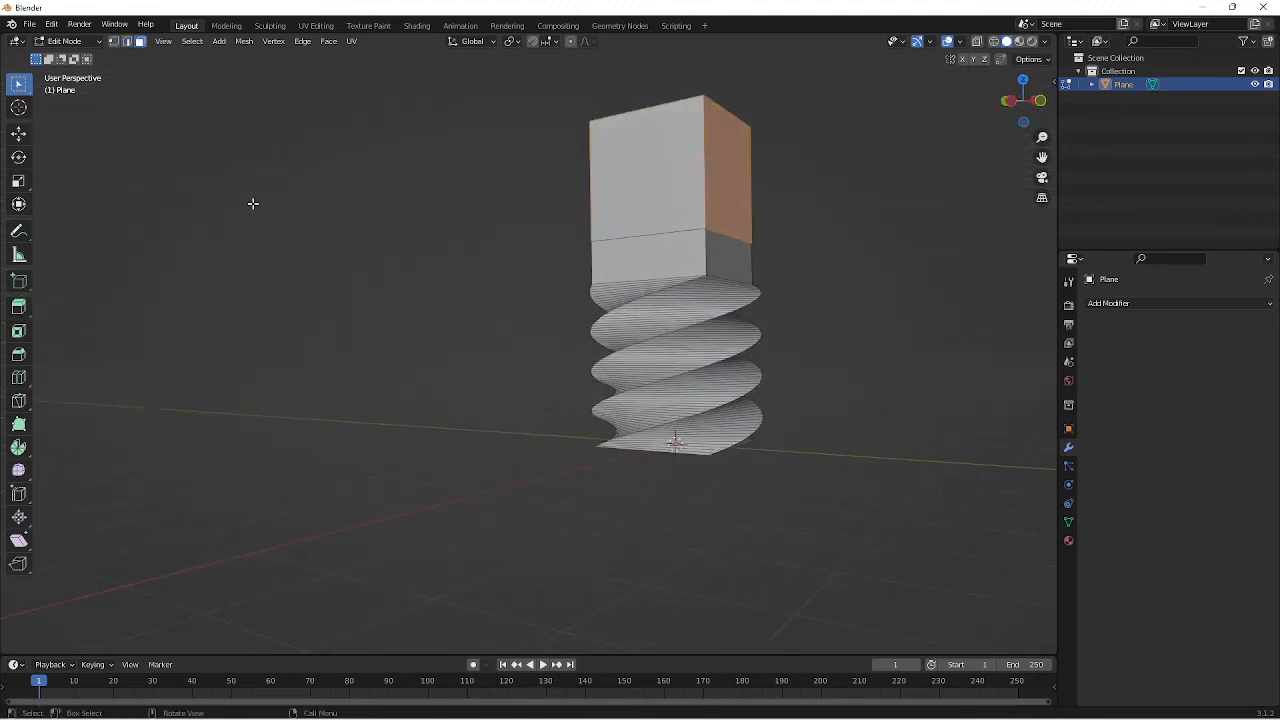
middle_drag(526, 92, 255, 316)
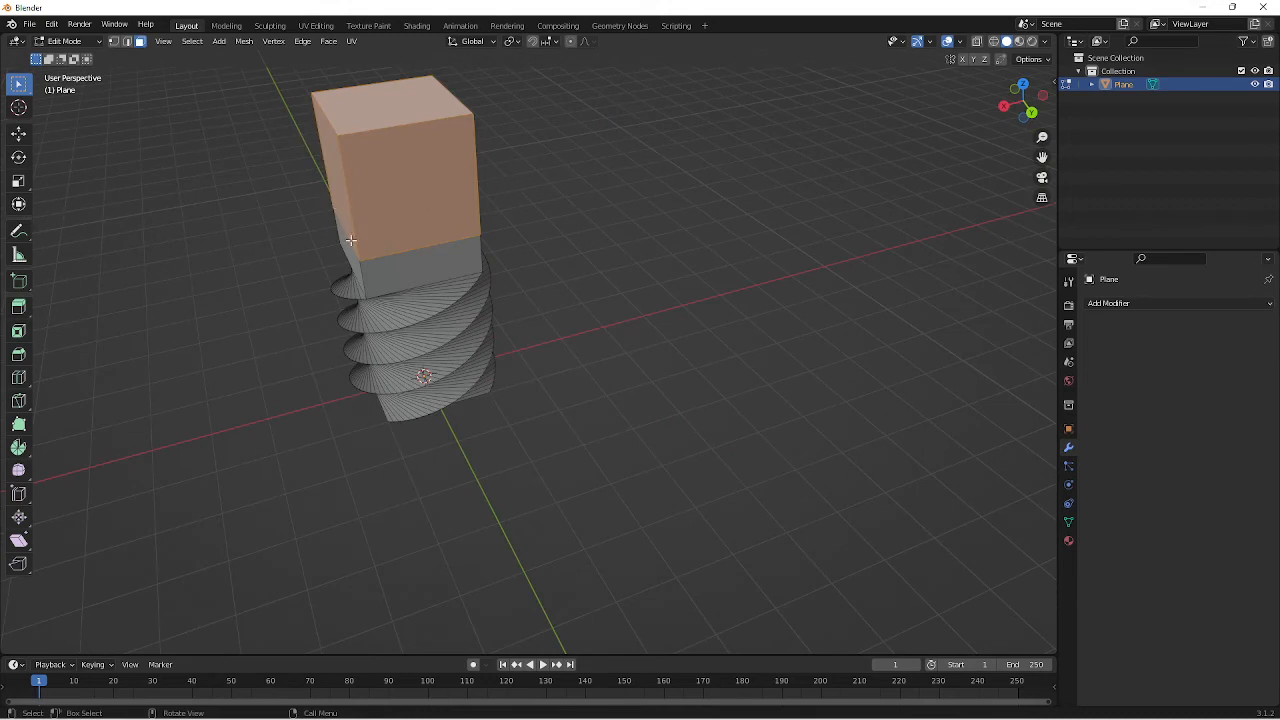
Step: Try moving the selected cube faces along the global Y and Z axes, and clear the selection
key(g)
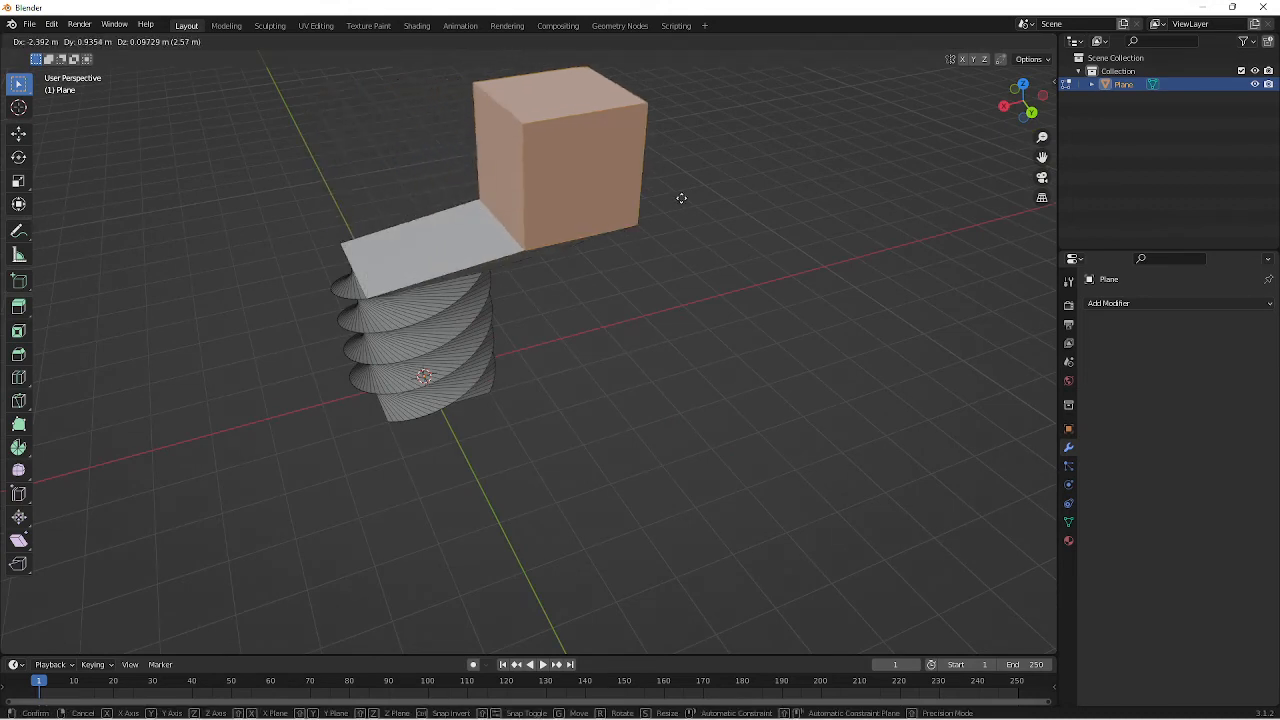
key(z)
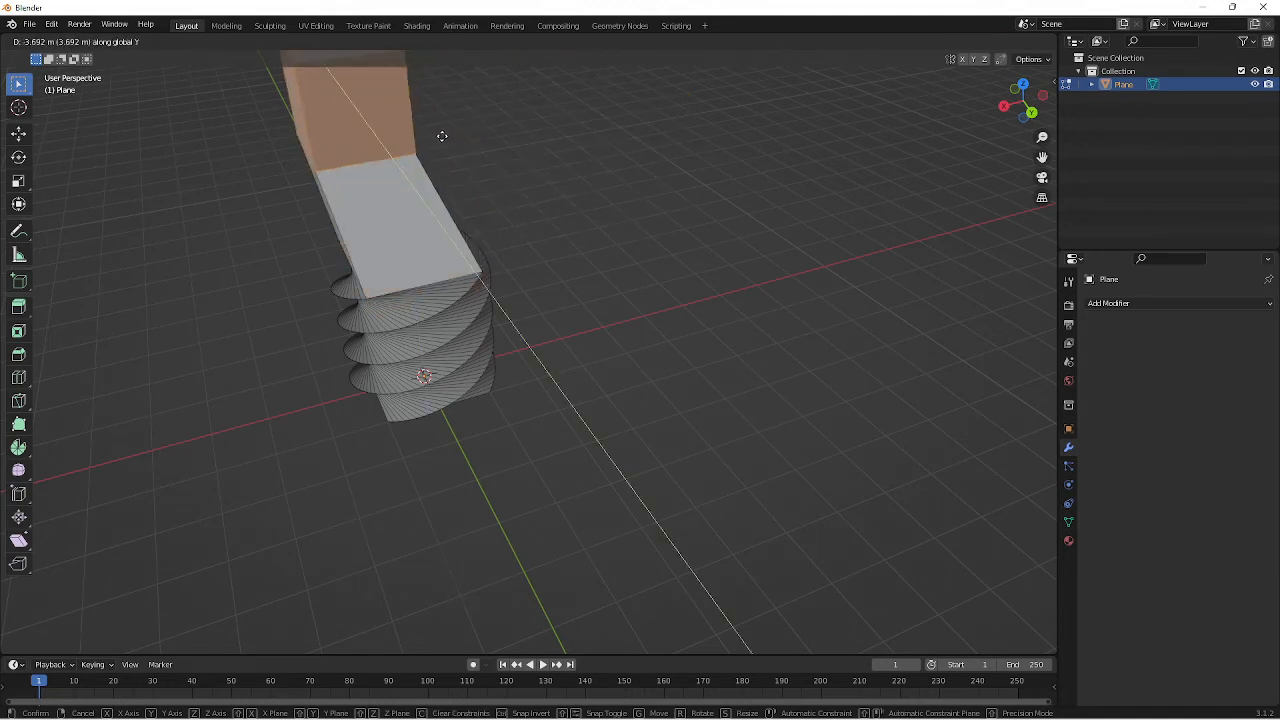
key(y)
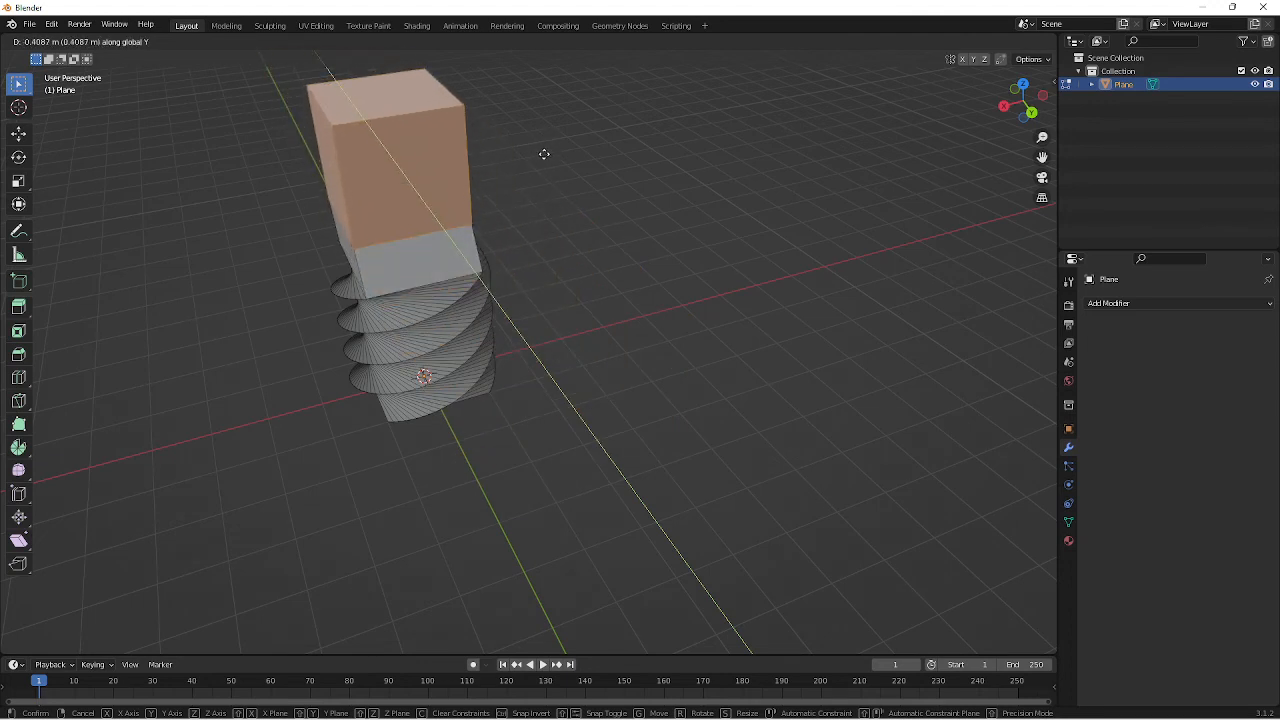
key(z)
right_click(756, 142)
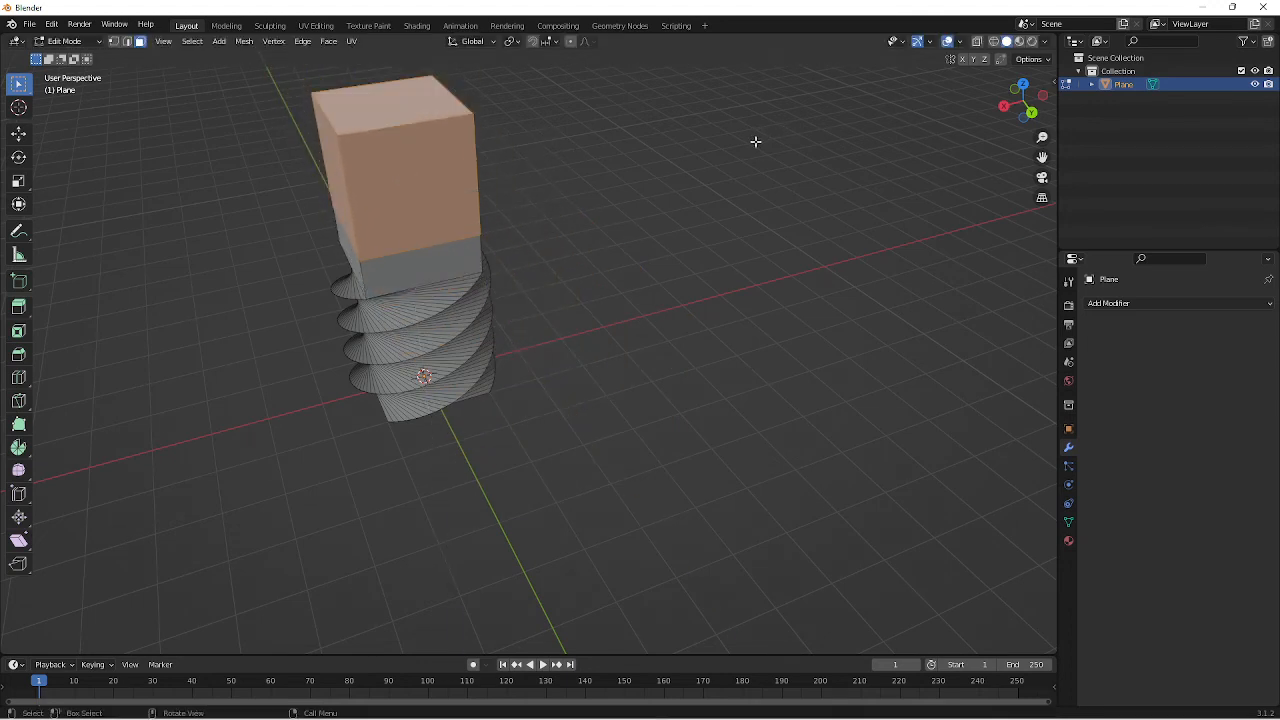
click(691, 172)
Step: Dissolve the cube's +Y side face and the bridge face directly beneath it into one face
middle_drag(594, 165, 453, 222)
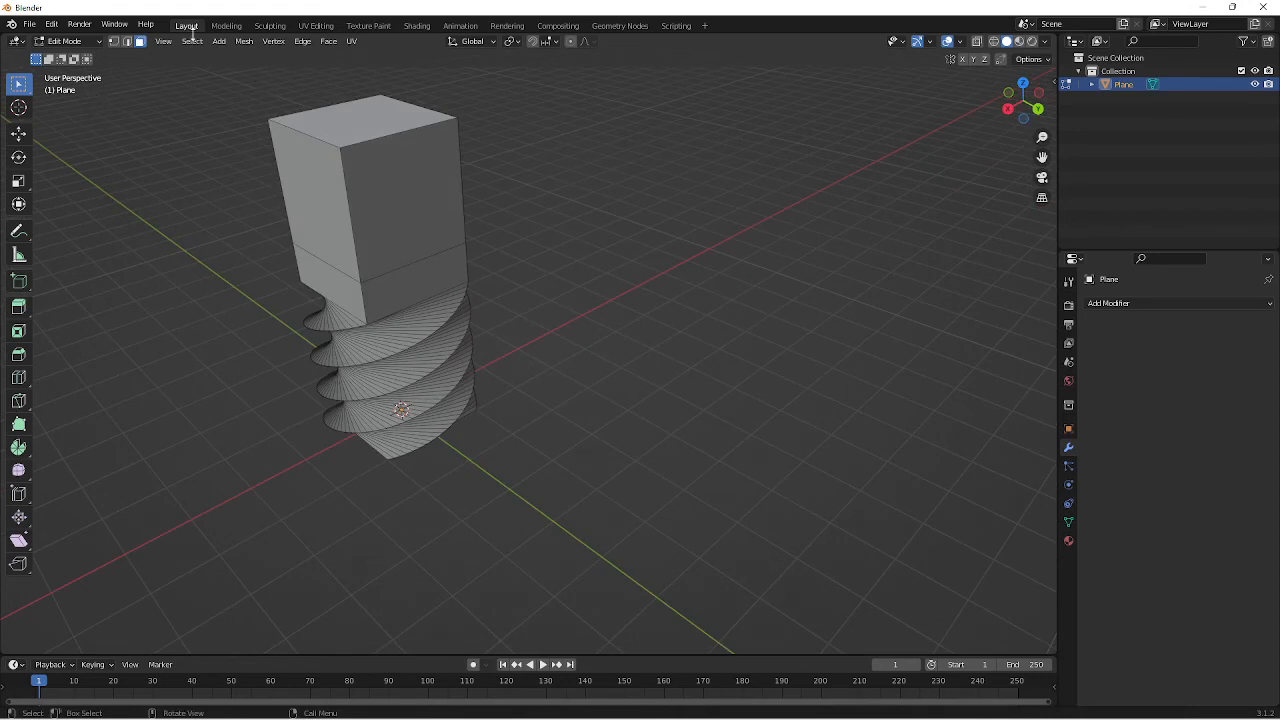
click(410, 210)
shift+click(397, 283)
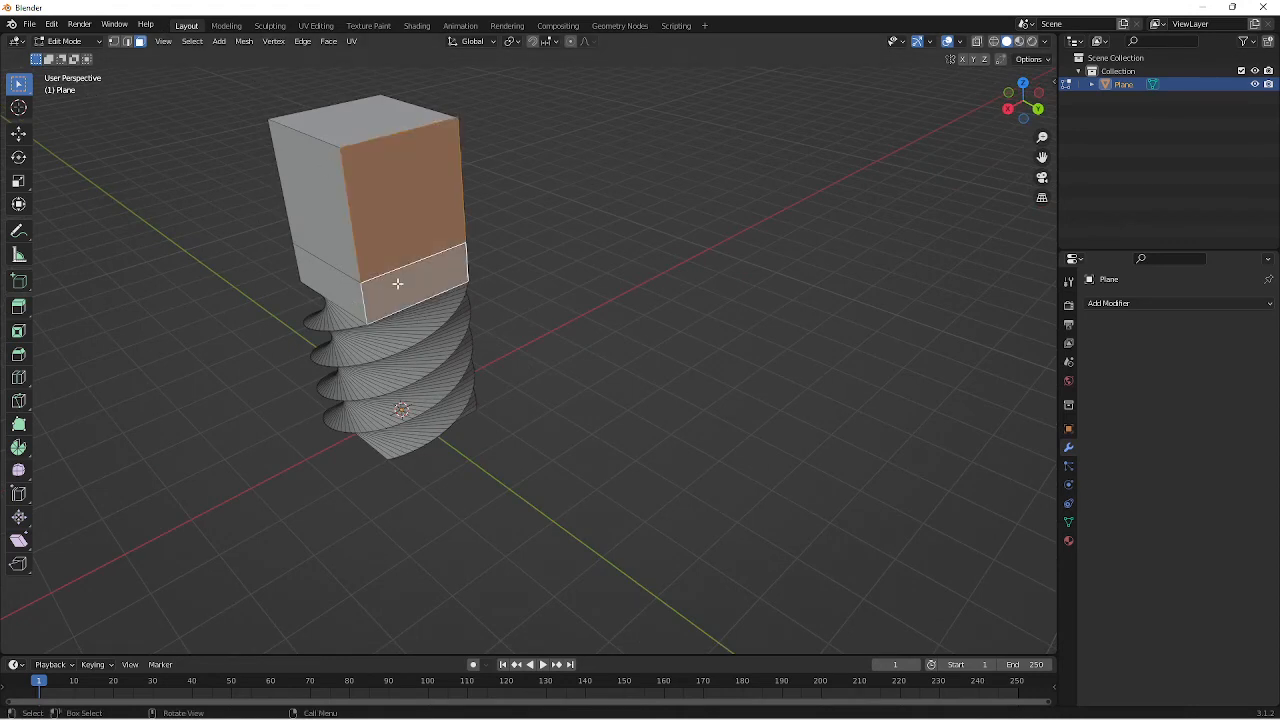
right_click(397, 283)
click(340, 513)
Step: Dissolve the cube's +X side face and the bridge face below it into one face
click(308, 214)
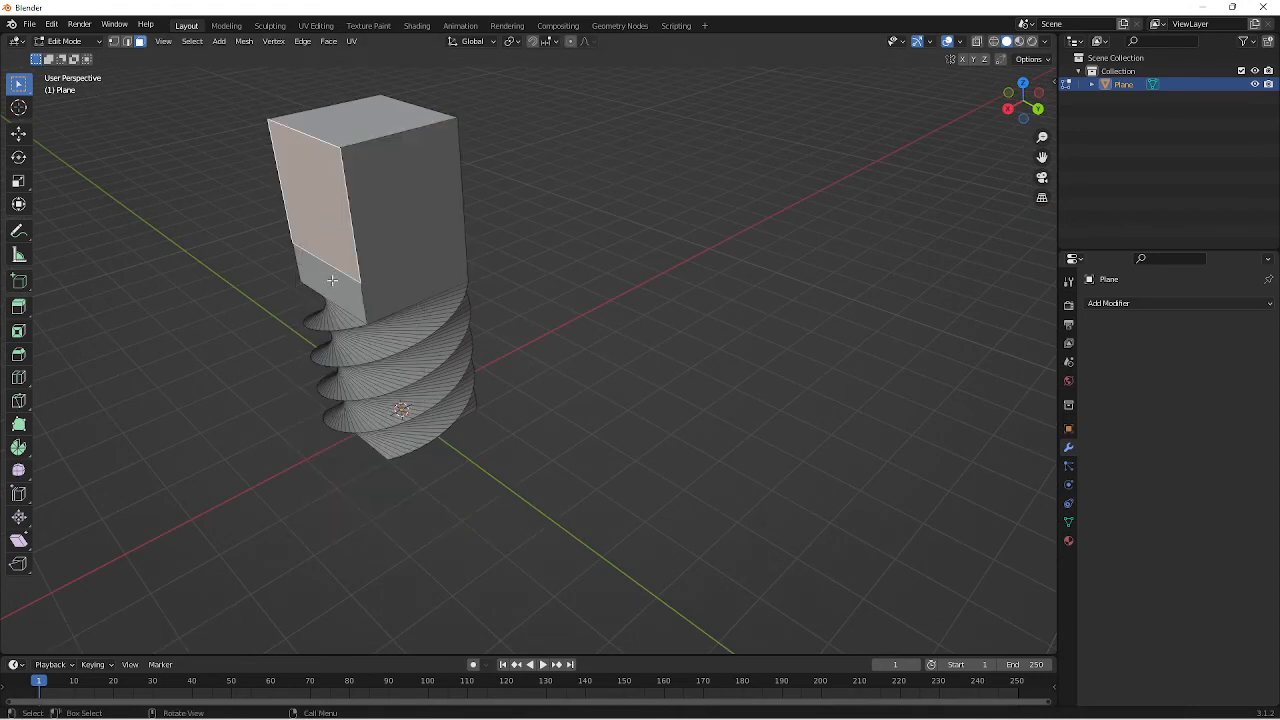
shift+click(337, 290)
right_click(337, 290)
click(323, 289)
Step: Merge the cube's -X side face with the bridge face below it using Dissolve Faces
middle_drag(323, 289, 601, 259)
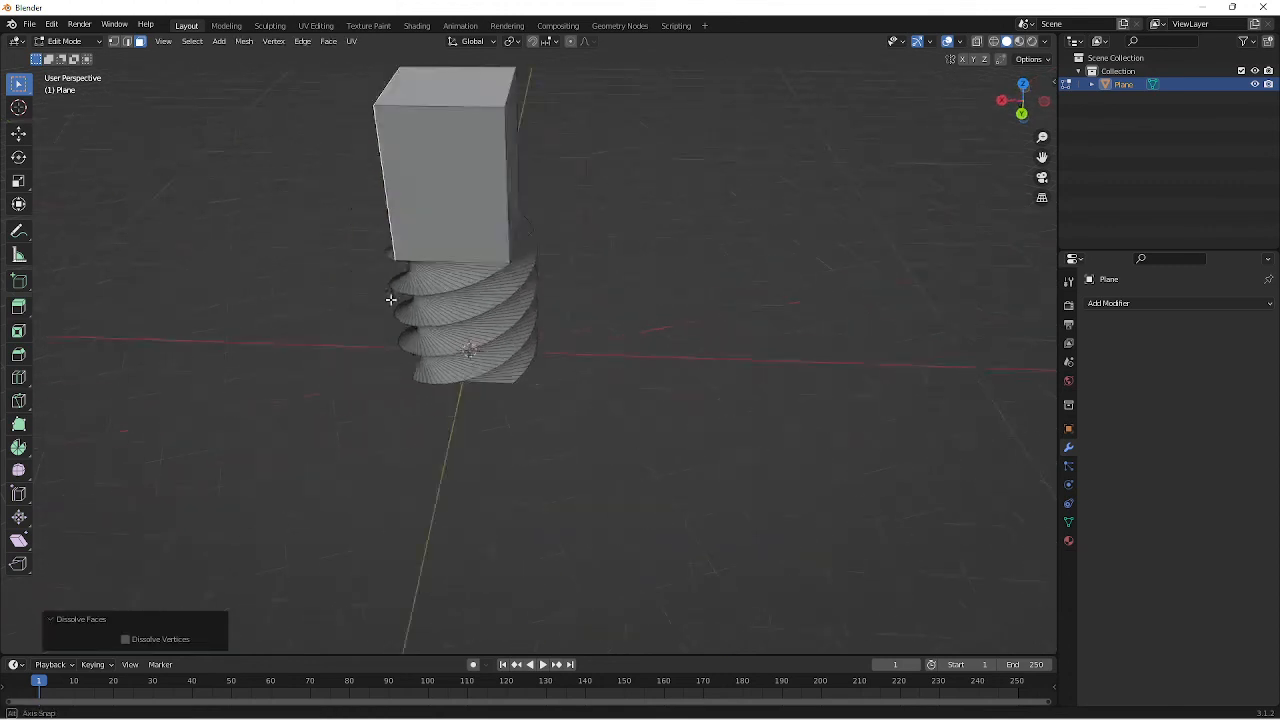
click(694, 214)
shift+click(665, 270)
right_click(667, 273)
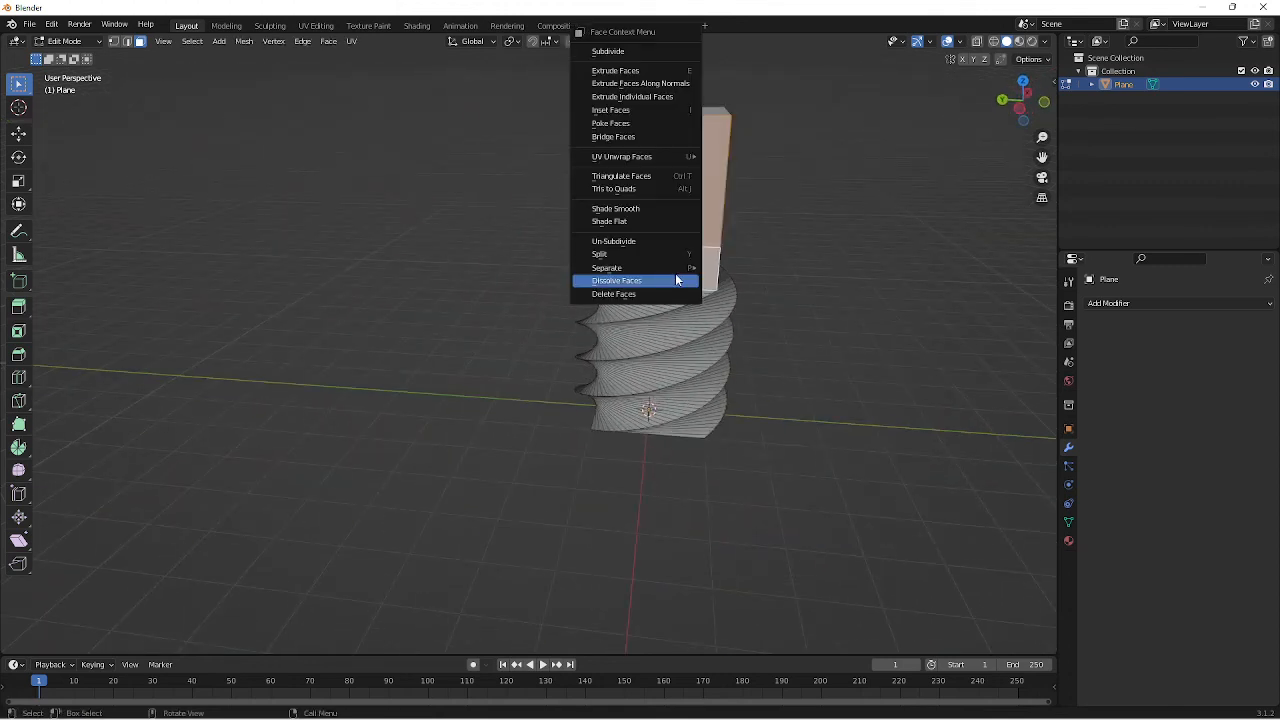
click(665, 273)
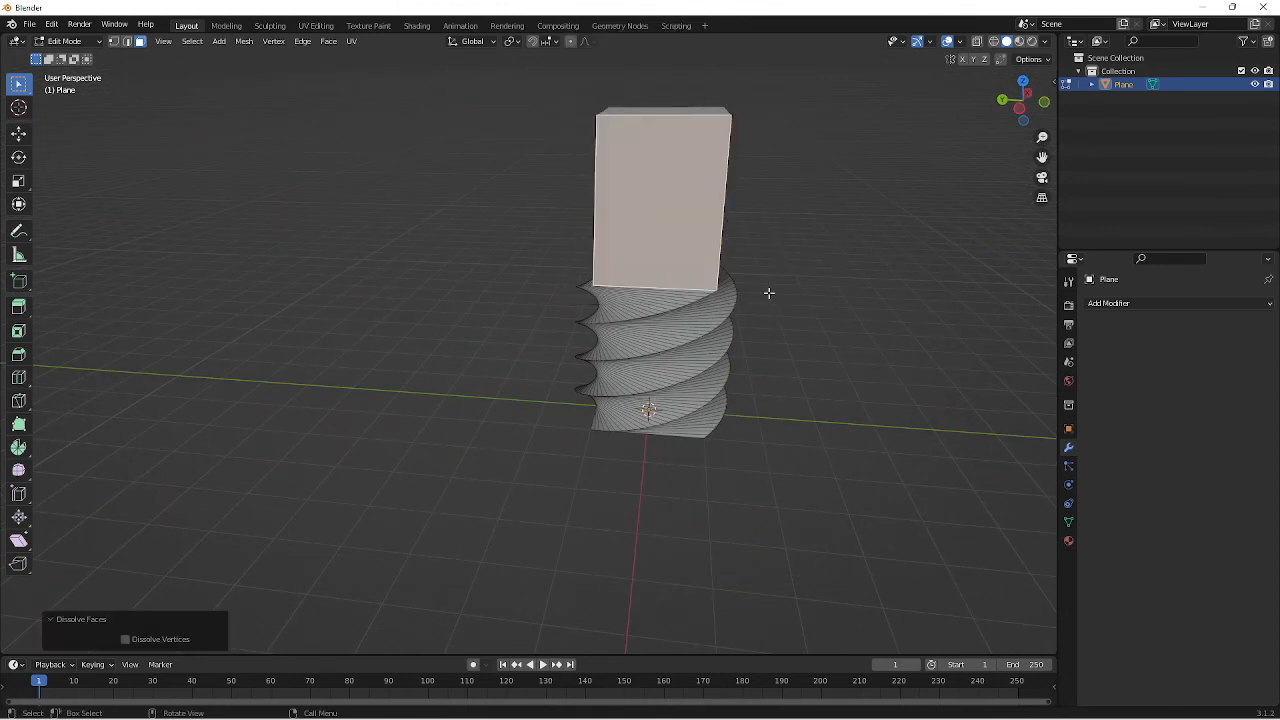
Step: Dissolve the remaining -Y side face and its bridge face into one, clear the selection, and inspect the joined mesh
middle_drag(768, 293, 686, 297)
click(690, 258)
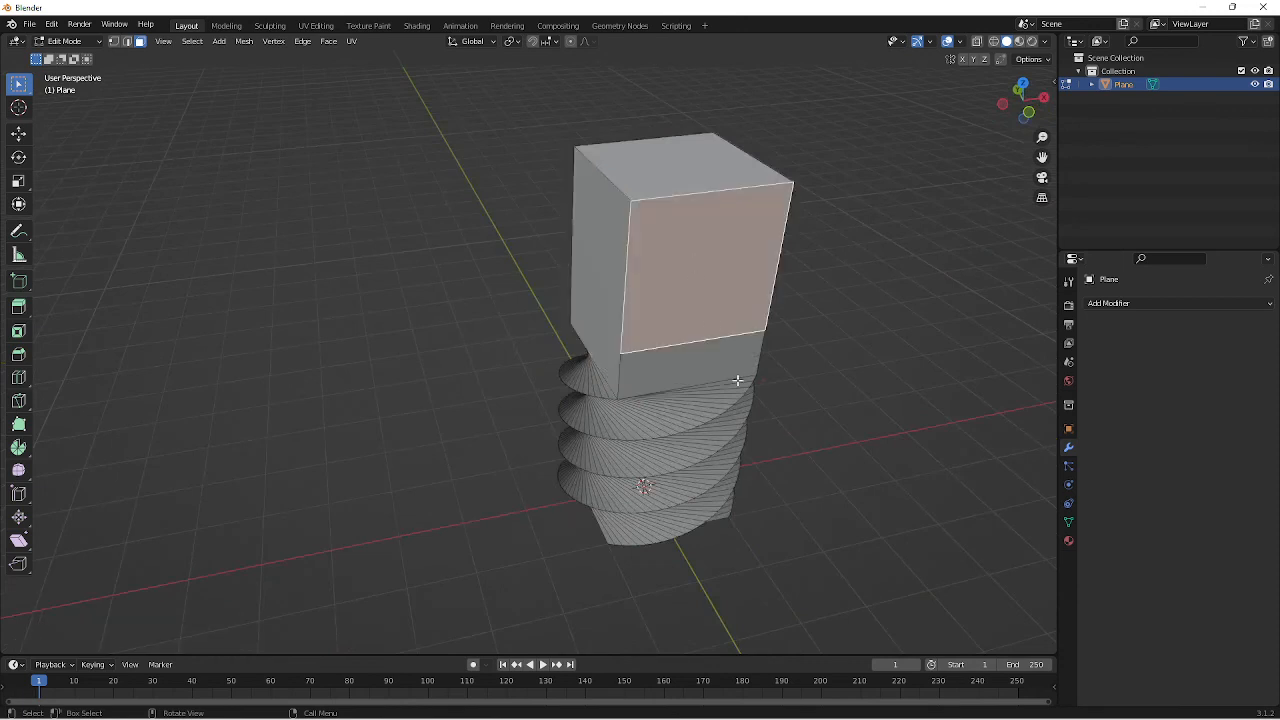
shift+click(737, 372)
right_click(705, 352)
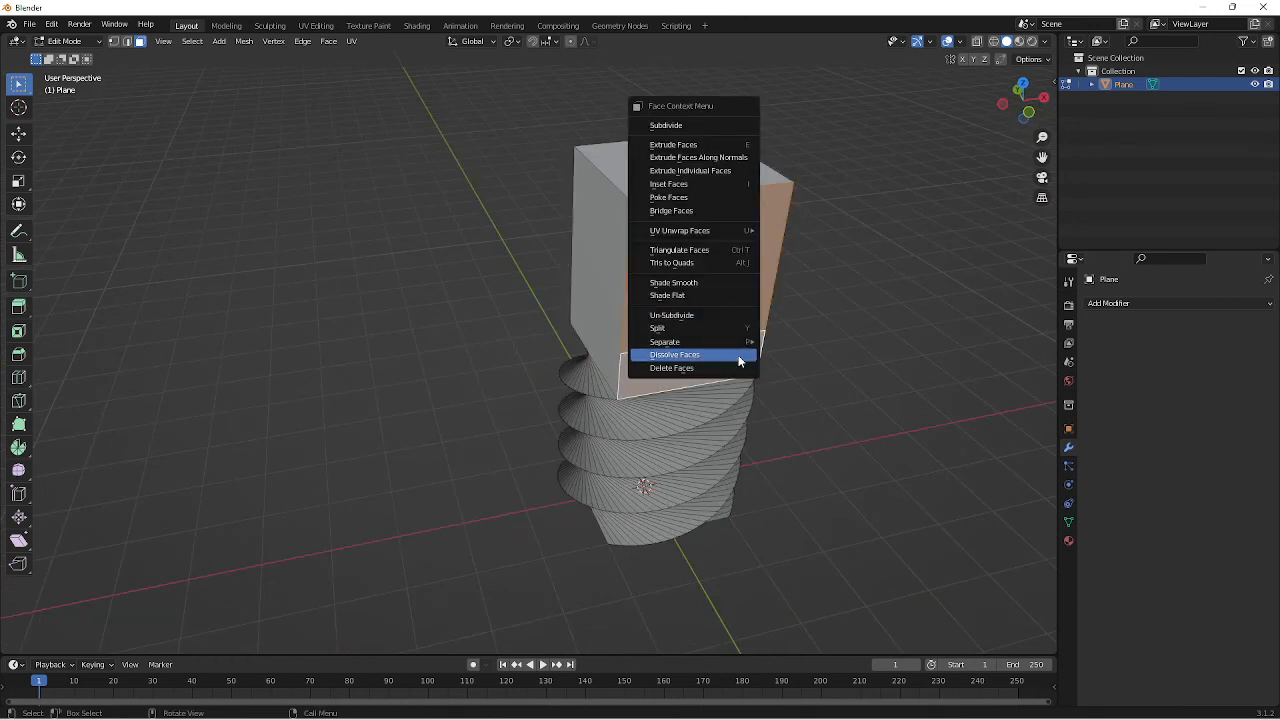
click(736, 355)
click(908, 428)
middle_drag(908, 428, 785, 384)
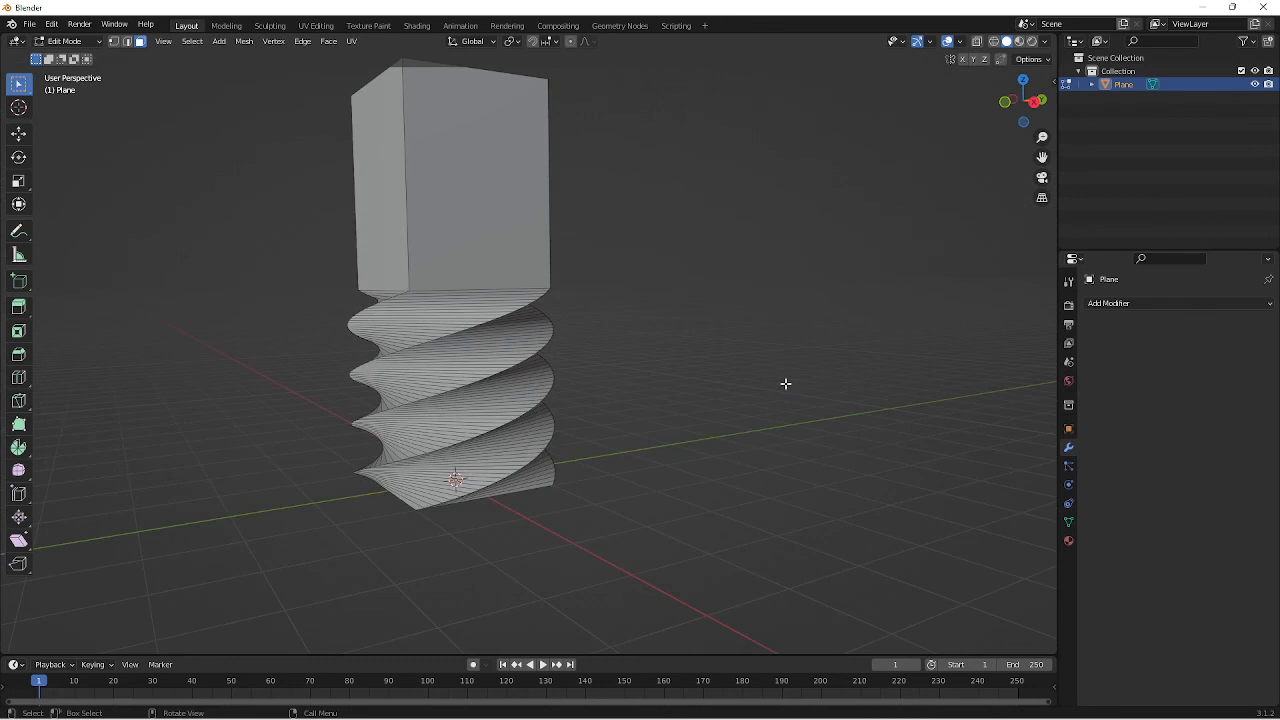